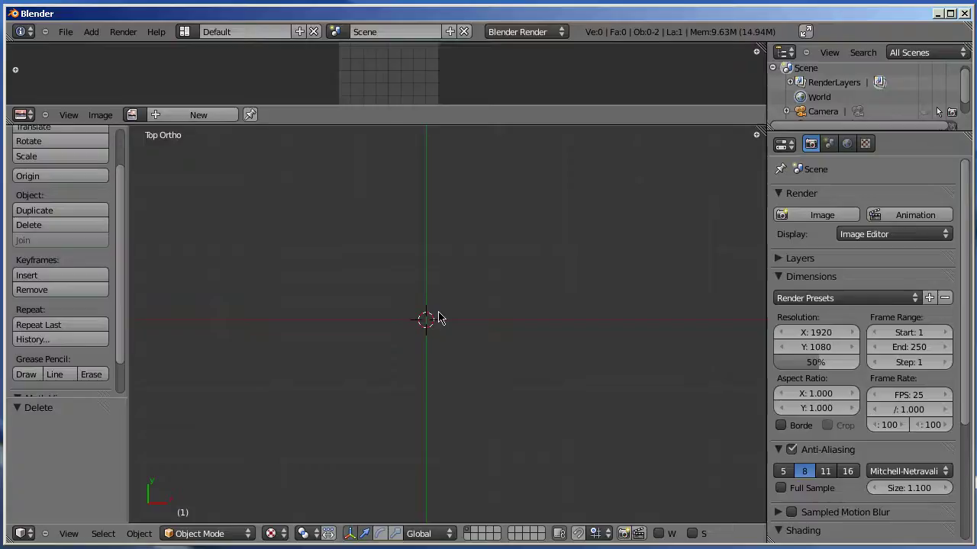
Add a 32-vertex, radius-1 circle mesh at the origin, switch to solid shading, and enter Edit Mode.
{"action": "key", "text": "shift+a"}
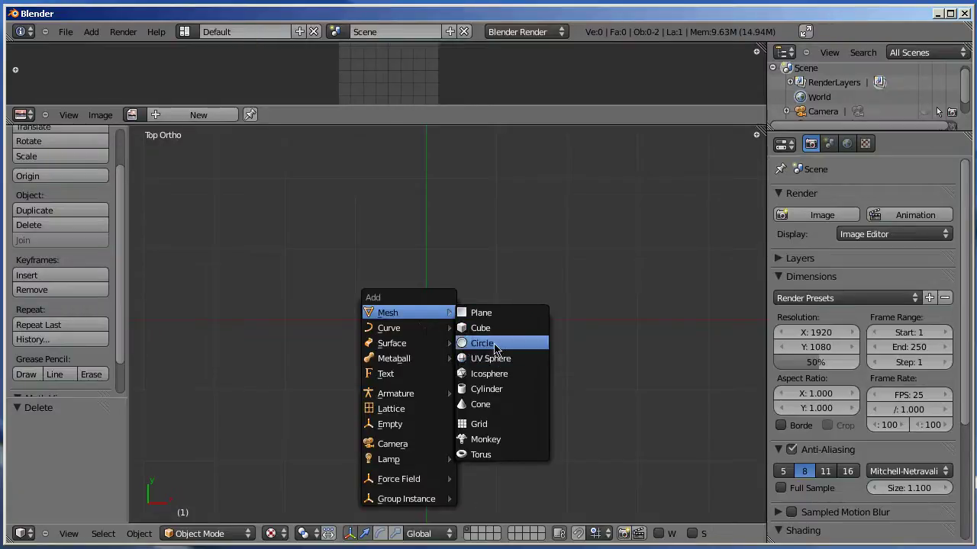
{"action": "left_click", "coordinate": [495, 344]}
{"action": "left_click", "coordinate": [216, 538]}
{"action": "left_click", "coordinate": [272, 533]}
{"action": "left_click", "coordinate": [284, 487]}
{"action": "left_click", "coordinate": [226, 533]}
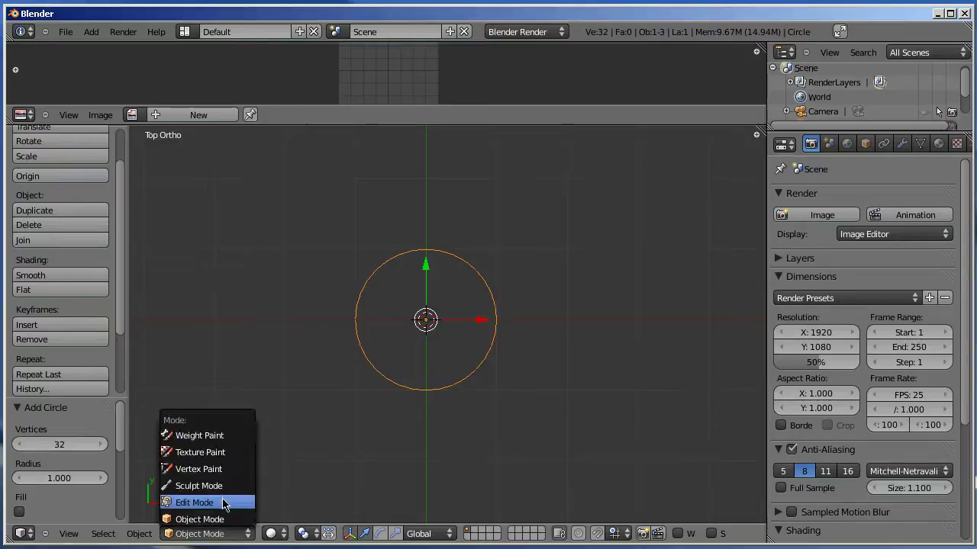
{"action": "left_click", "coordinate": [222, 499]}
Extrude the circle loop straight up along Z into an open tube.
{"action": "middle_click_drag", "start_coordinate": [423, 442], "coordinate": [379, 353]}
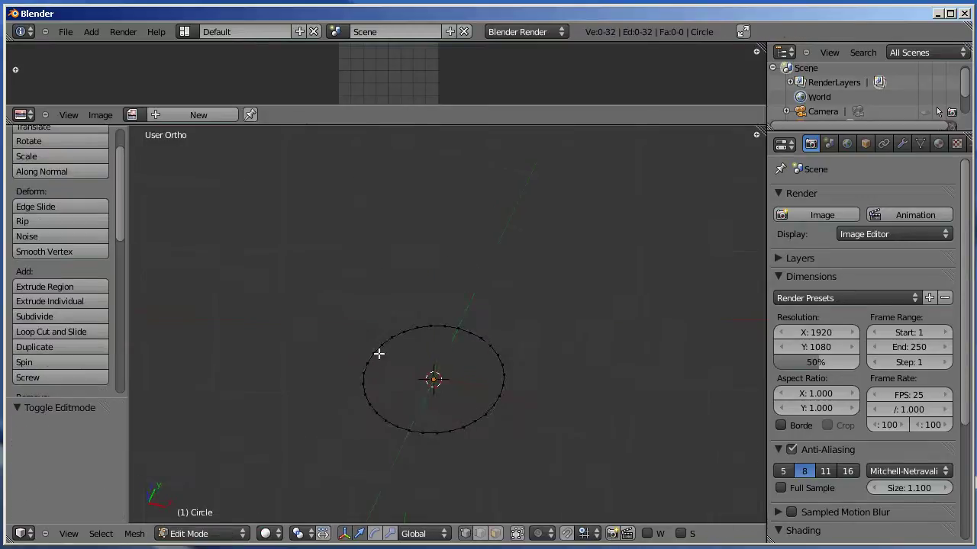
{"action": "right_click", "coordinate": [470, 425], "text": "alt"}
{"action": "key", "text": "e"}
{"action": "key", "text": "z"}
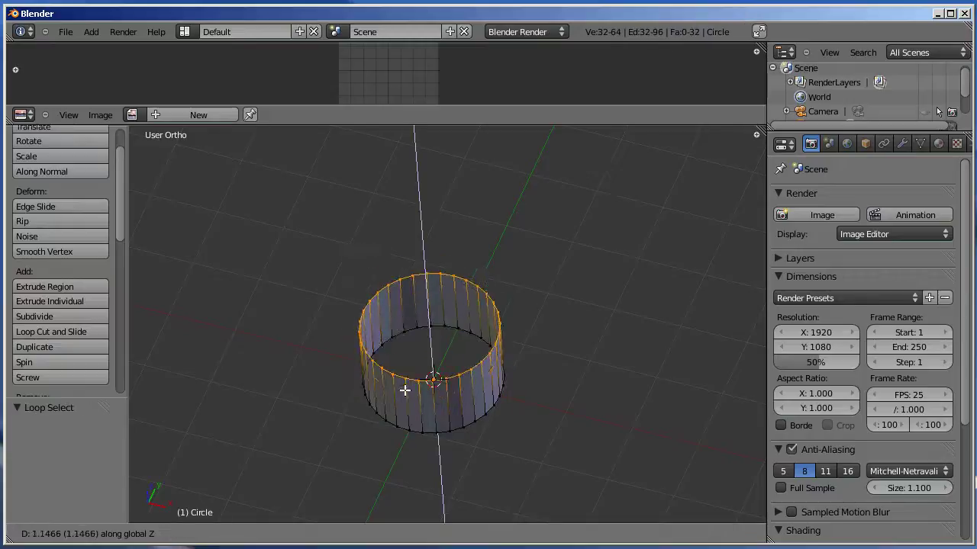
{"action": "left_click", "coordinate": [404, 298]}
{"action": "mouse_move", "coordinate": [404, 299]}
{"action": "middle_mouse_down"}
{"action": "mouse_move", "coordinate": [415, 320]}
{"action": "mouse_move", "coordinate": [394, 303]}
{"action": "middle_mouse_up"}
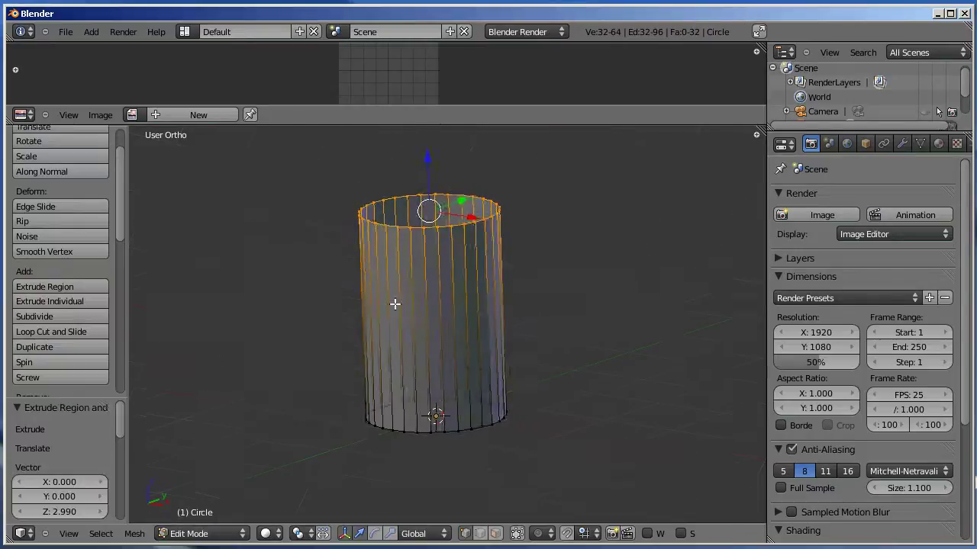
{"action": "key", "text": "a"}
Loop-cut two horizontal edge loops near the bottom of the tube.
{"action": "key", "text": "ctrl+r"}
{"action": "left_click", "coordinate": [441, 336]}
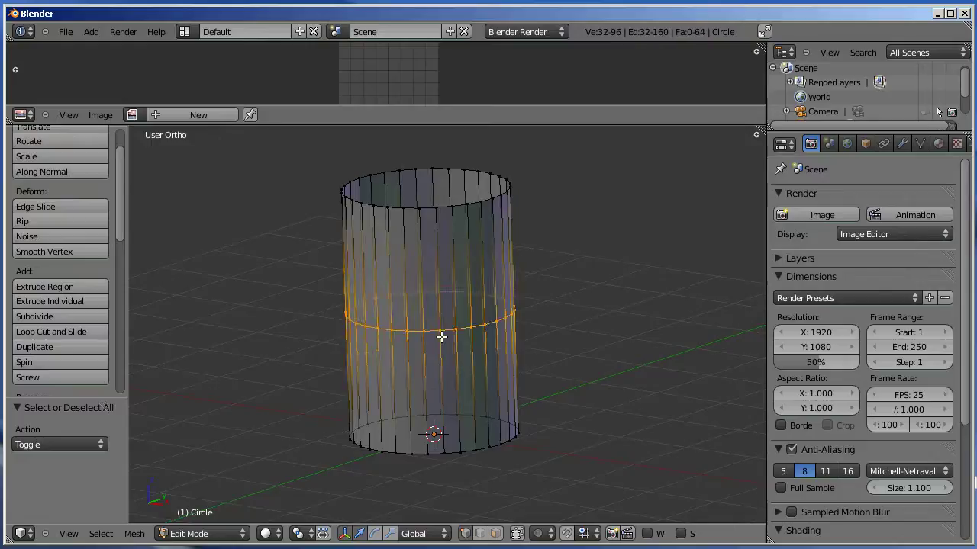
{"action": "left_click", "coordinate": [436, 432]}
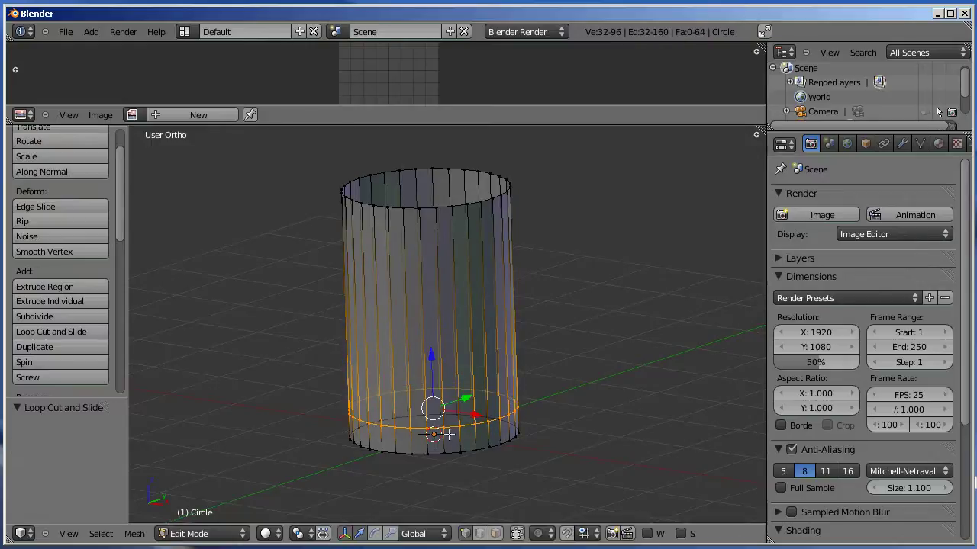
{"action": "middle_click_drag", "start_coordinate": [438, 432], "coordinate": [419, 400], "text": "shift"}
{"action": "key", "text": "a"}
{"action": "left_click", "coordinate": [444, 300]}
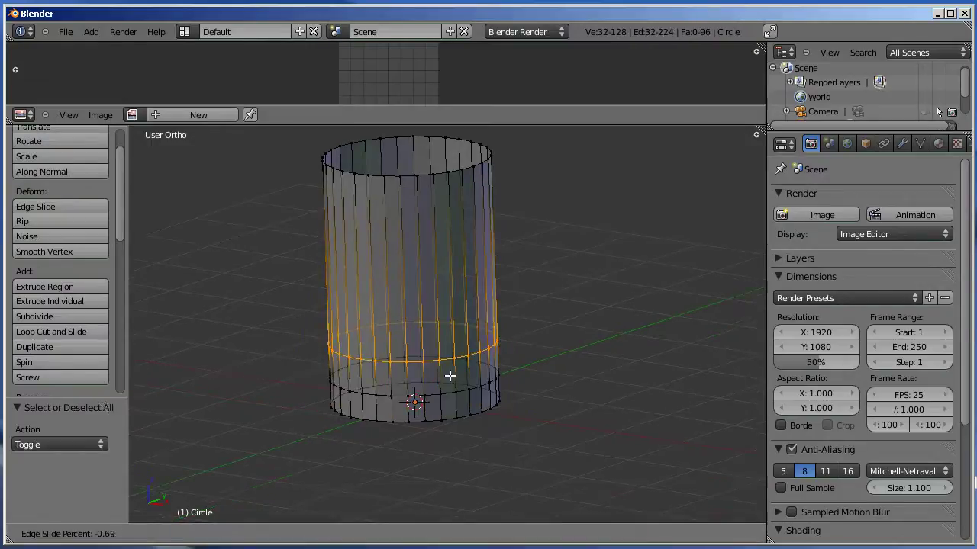
{"action": "left_click", "coordinate": [449, 382]}
{"action": "scroll", "coordinate": [449, 382], "scroll_direction": "up", "scroll_amount": 2}
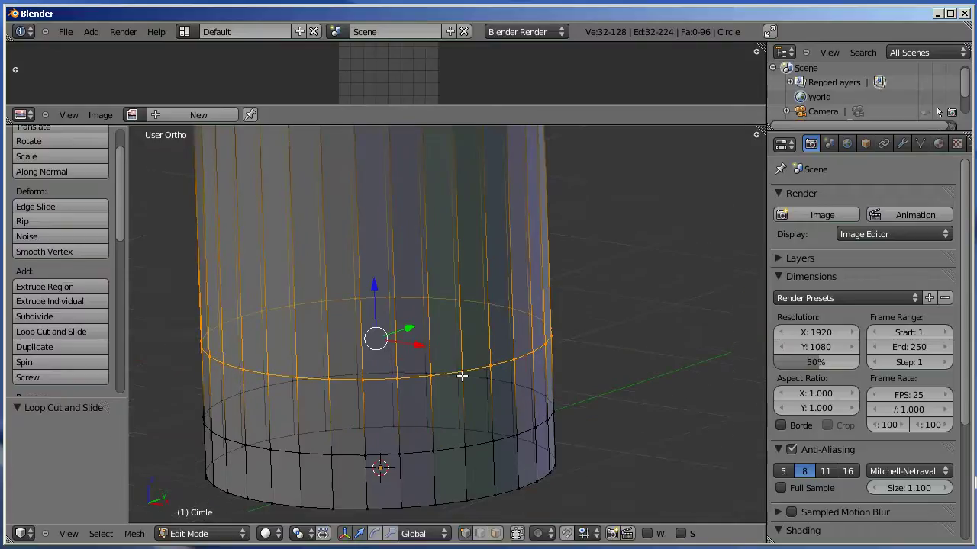
{"action": "middle_click_drag", "start_coordinate": [462, 399], "coordinate": [462, 373], "text": "shift"}
{"action": "key", "text": "a"}
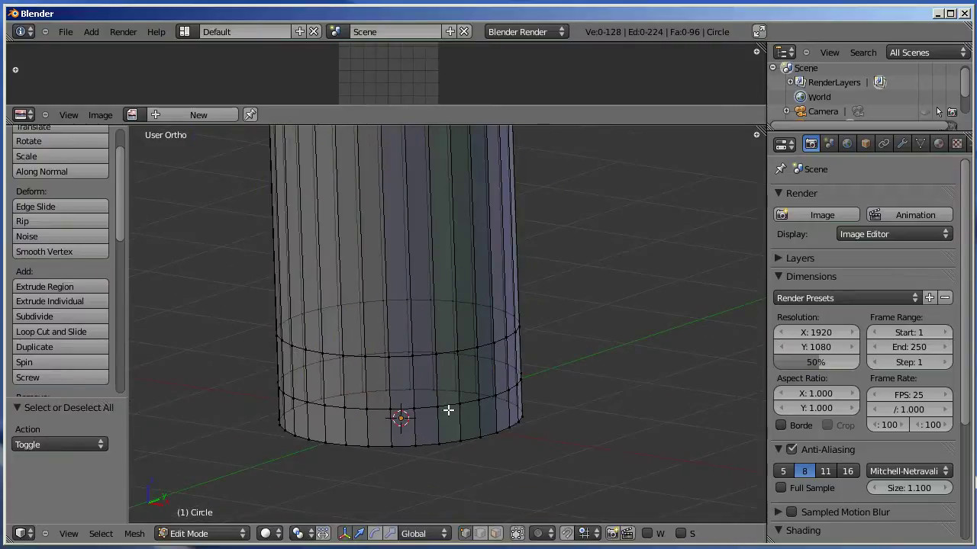
{"action": "middle_click_drag", "start_coordinate": [448, 411], "coordinate": [480, 414], "text": "shift"}
Mark one vertical edge loop of the tube as a UV seam.
{"action": "right_click", "coordinate": [418, 414], "text": "alt"}
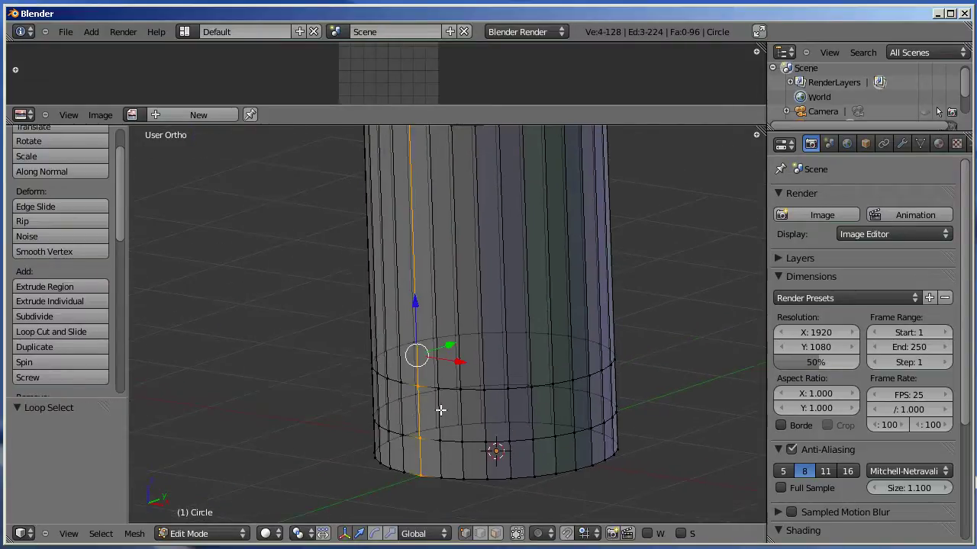
{"action": "scroll", "coordinate": [418, 414], "scroll_direction": "down", "scroll_amount": 2}
{"action": "key", "text": "ctrl+e"}
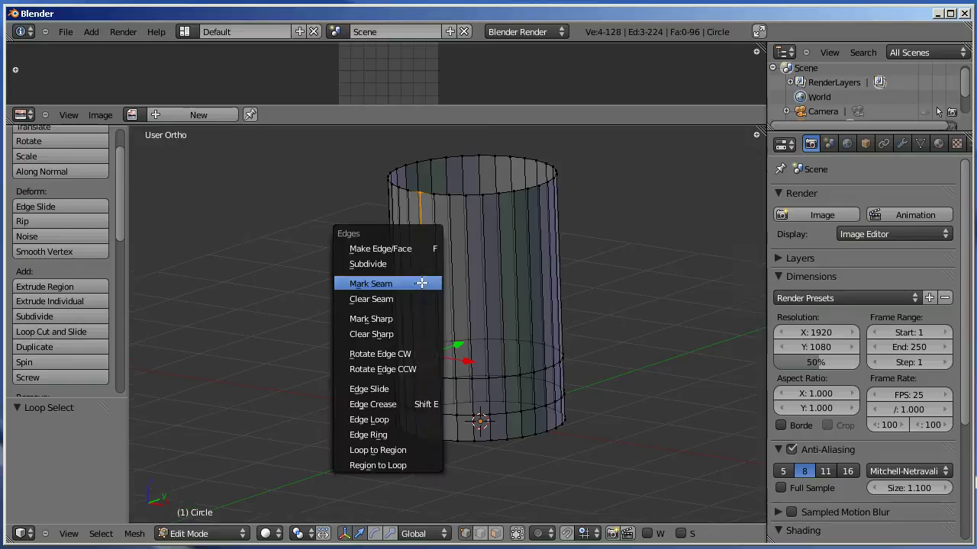
{"action": "left_click", "coordinate": [421, 283]}
{"action": "scroll", "coordinate": [473, 375], "scroll_direction": "up", "scroll_amount": 2}
{"action": "key", "text": "a"}
{"action": "mouse_move", "coordinate": [473, 375]}
{"action": "middle_mouse_down"}
{"action": "mouse_move", "coordinate": [493, 451]}
{"action": "mouse_move", "coordinate": [464, 420]}
{"action": "mouse_move", "coordinate": [481, 473]}
{"action": "middle_mouse_up"}
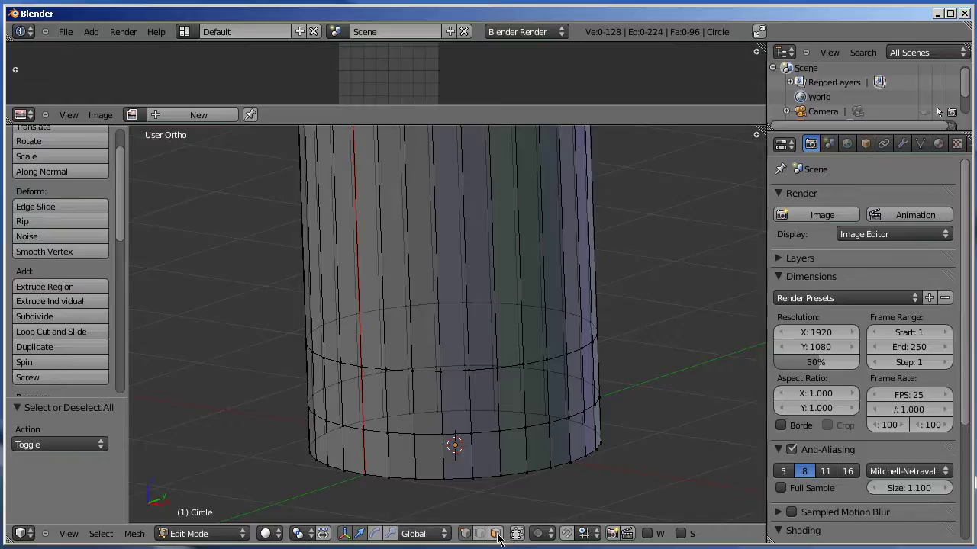
In face select mode, pick five adjacent lower-band faces and view from top (Numpad 7).
{"action": "left_click", "coordinate": [497, 535]}
{"action": "scroll", "coordinate": [452, 486], "scroll_direction": "up", "scroll_amount": 1}
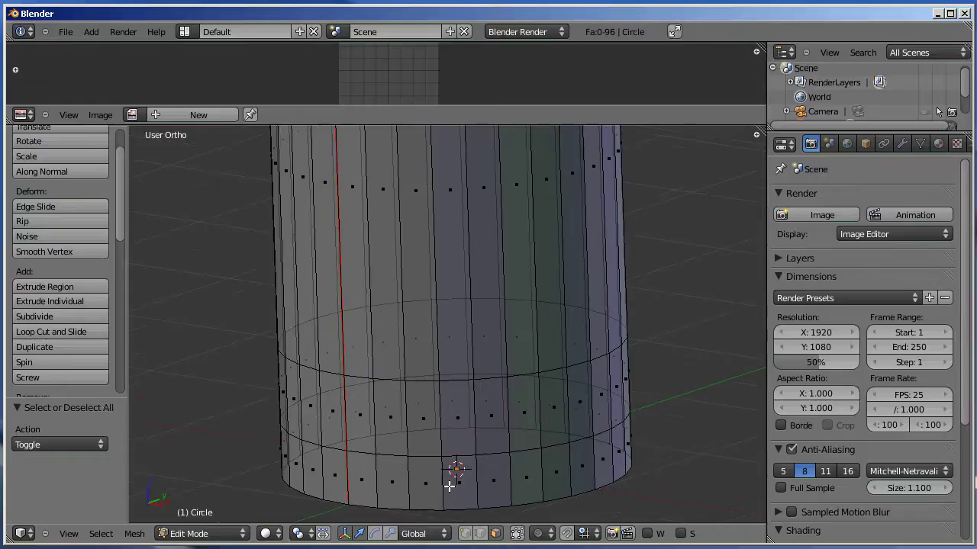
{"action": "left_click", "coordinate": [419, 420]}
{"action": "left_click", "coordinate": [458, 418], "text": "shift"}
{"action": "left_click", "coordinate": [498, 414], "text": "shift"}
{"action": "left_click", "coordinate": [519, 412], "text": "shift"}
{"action": "left_click", "coordinate": [554, 408], "text": "shift"}
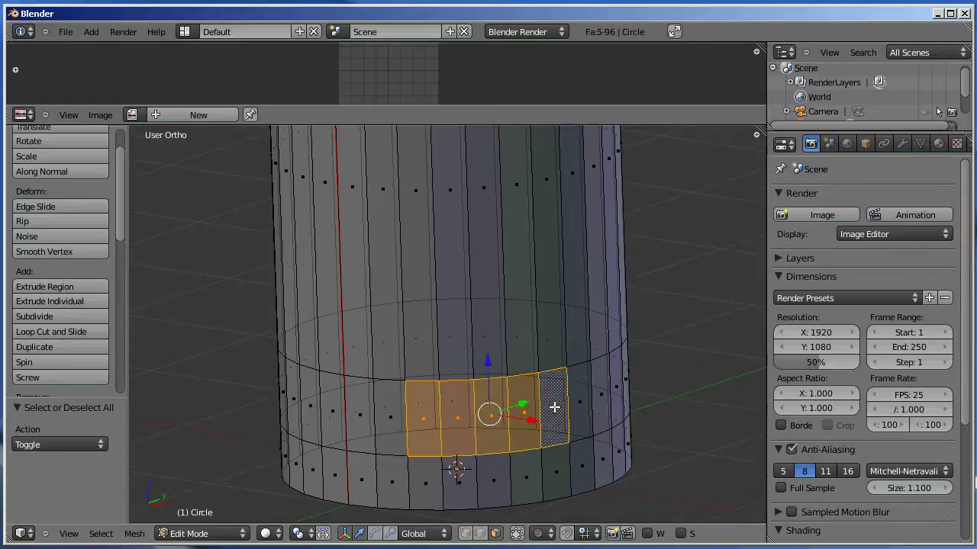
{"action": "mouse_move", "coordinate": [516, 434]}
{"action": "middle_mouse_down"}
{"action": "mouse_move", "coordinate": [480, 406]}
{"action": "mouse_move", "coordinate": [482, 291]}
{"action": "middle_mouse_up"}
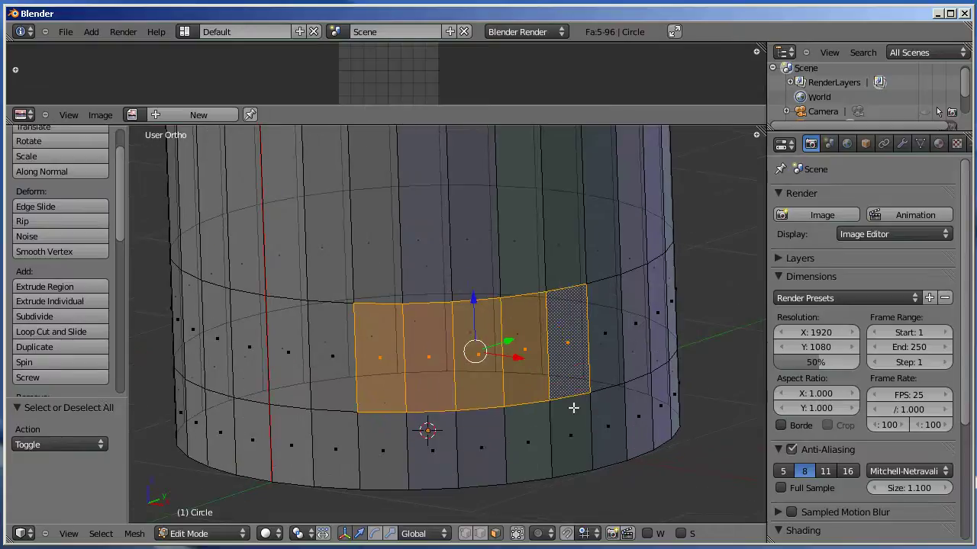
{"action": "scroll", "coordinate": [454, 403], "scroll_direction": "down", "scroll_amount": 2}
{"action": "scroll", "coordinate": [461, 399], "scroll_direction": "down", "scroll_amount": 3}
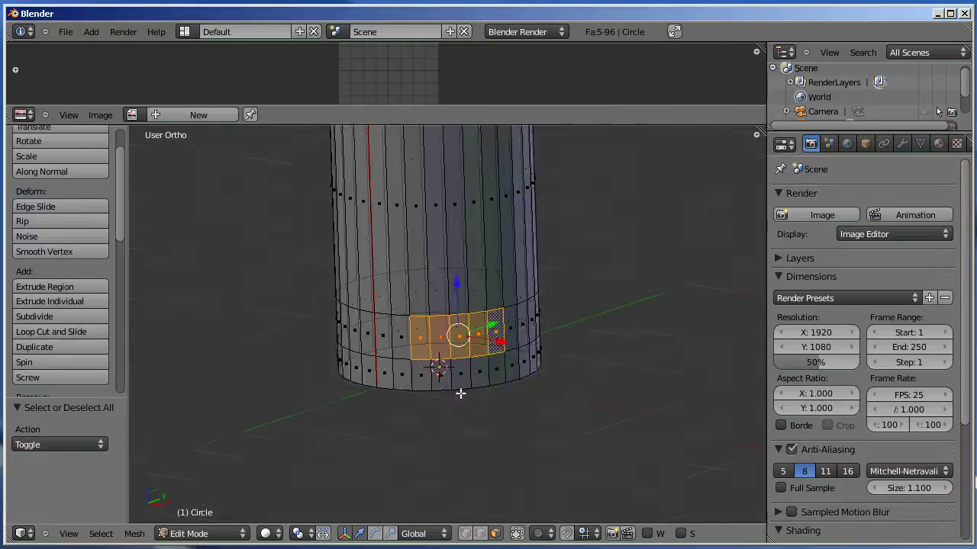
{"action": "key", "text": "KP_7"}
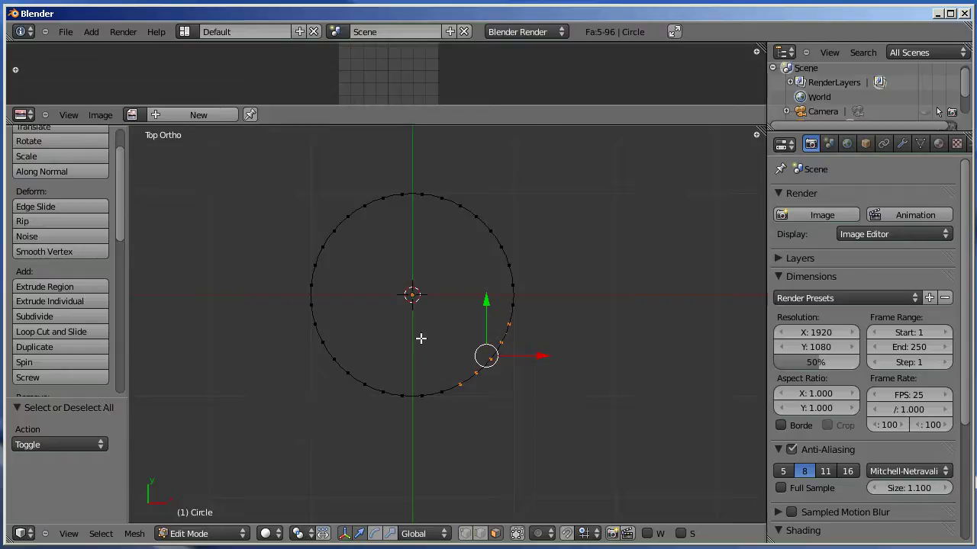
Sphere-project the label faces' UVs with Direction set to View on Poles.
{"action": "key", "text": "u"}
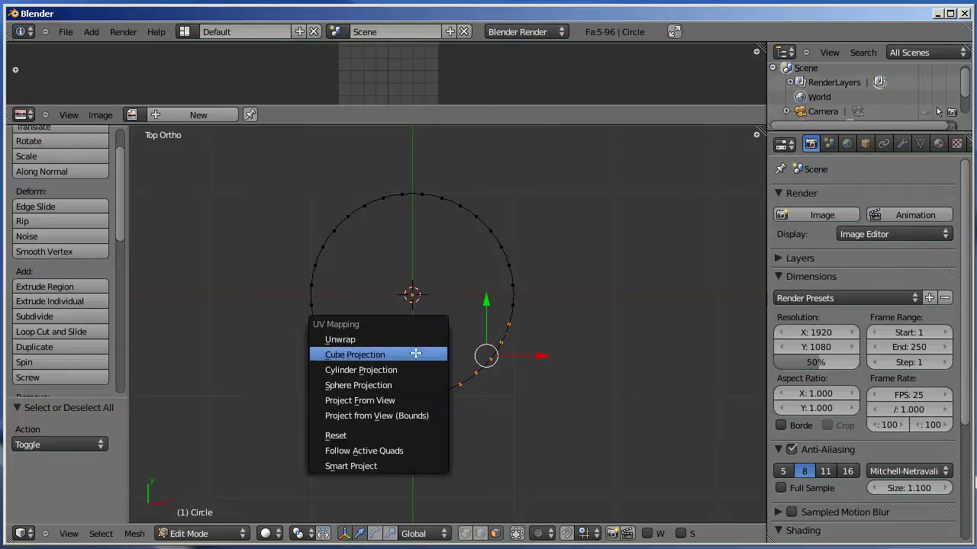
{"action": "left_click", "coordinate": [367, 385]}
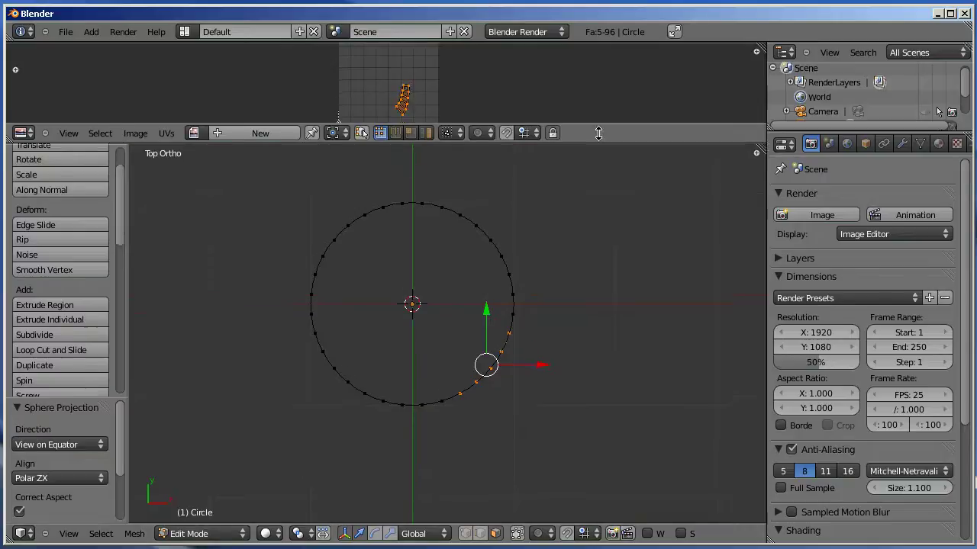
{"action": "left_click_drag", "start_coordinate": [598, 125], "coordinate": [599, 212]}
{"action": "scroll", "coordinate": [341, 146], "scroll_direction": "up", "scroll_amount": 3}
{"action": "scroll", "coordinate": [369, 151], "scroll_direction": "down", "scroll_amount": 2}
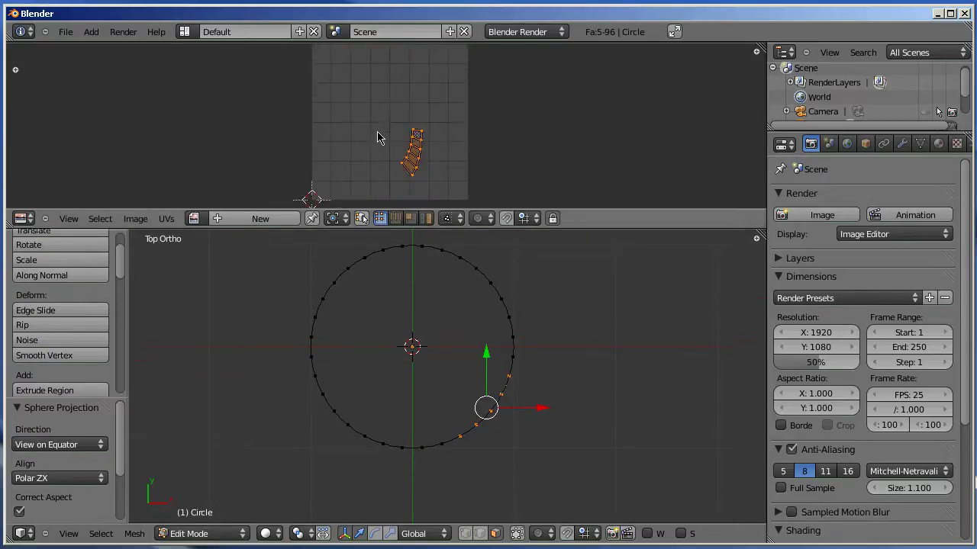
{"action": "scroll", "coordinate": [408, 142], "scroll_direction": "down", "scroll_amount": 1, "text": "shift"}
{"action": "left_click", "coordinate": [76, 445]}
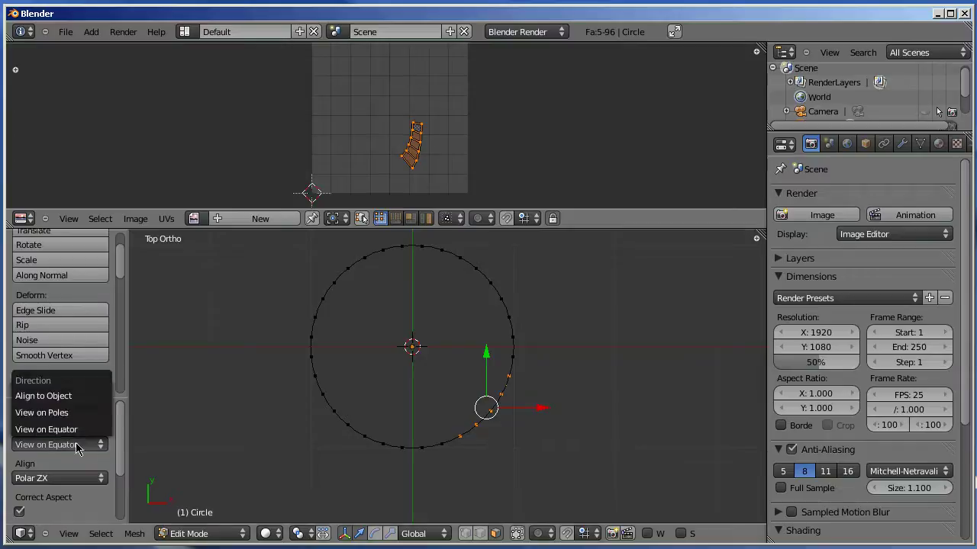
{"action": "left_click", "coordinate": [65, 412]}
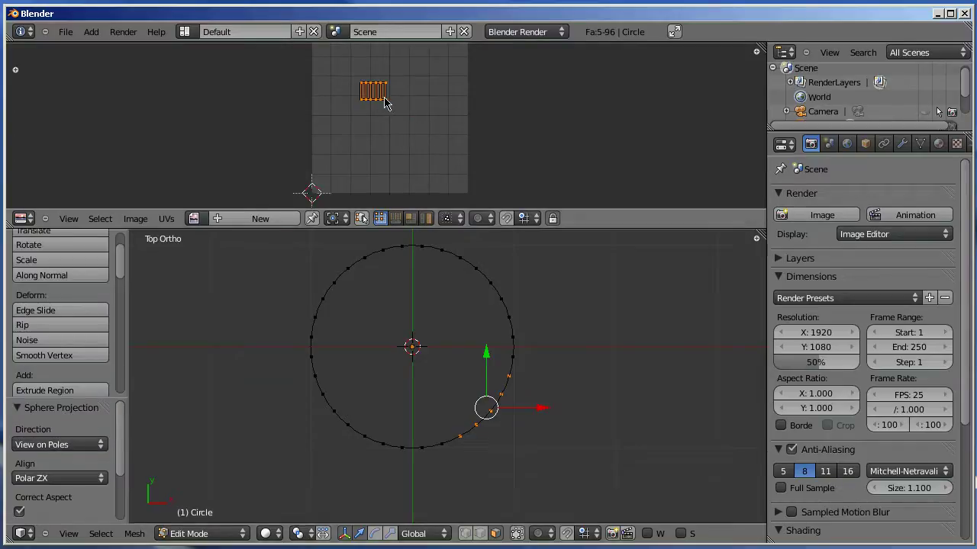
Nudge the UV island and bring up the image file browser.
{"action": "key", "text": "g"}
{"action": "left_click", "coordinate": [402, 125]}
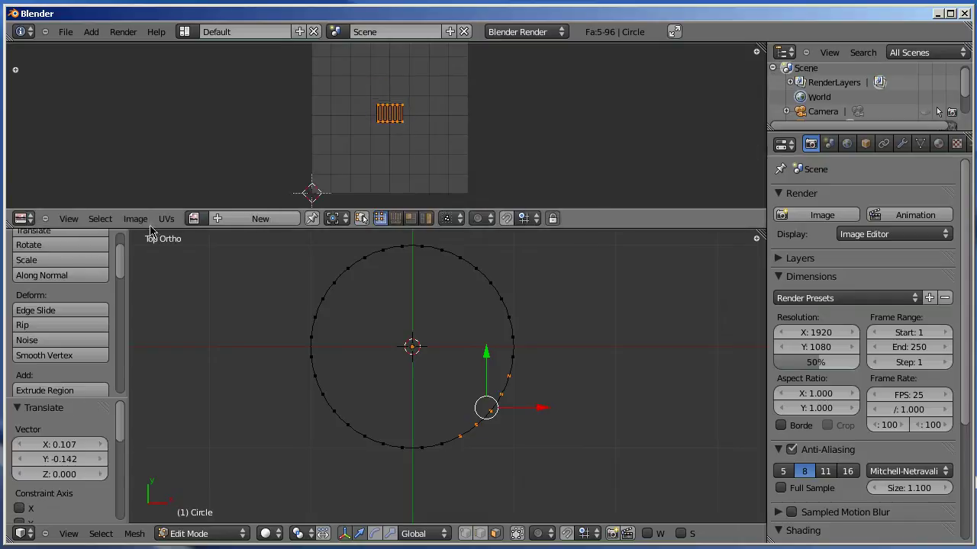
{"action": "left_click", "coordinate": [137, 219]}
{"action": "left_click", "coordinate": [143, 188]}
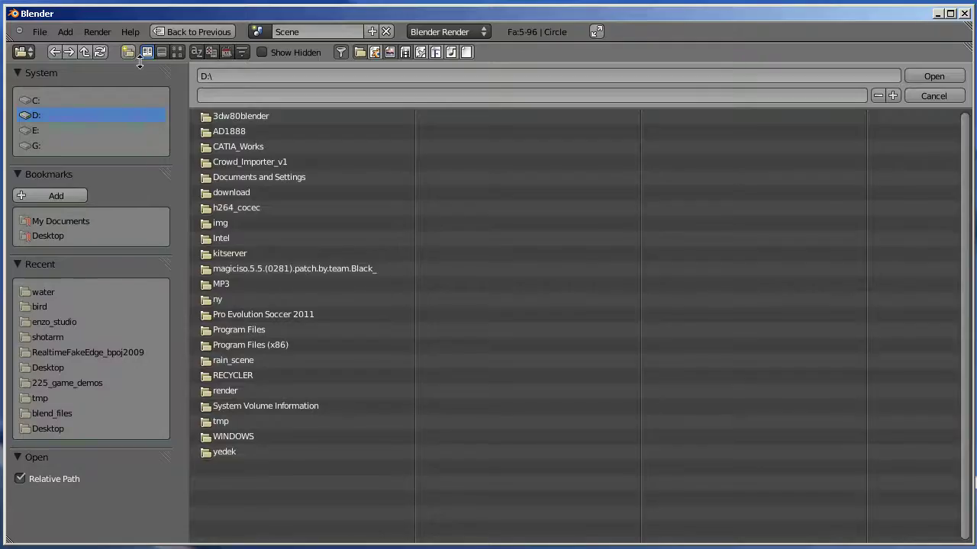
Load barkod.png from the Desktop into the UV editor.
{"action": "left_click", "coordinate": [176, 52]}
{"action": "left_click", "coordinate": [47, 429]}
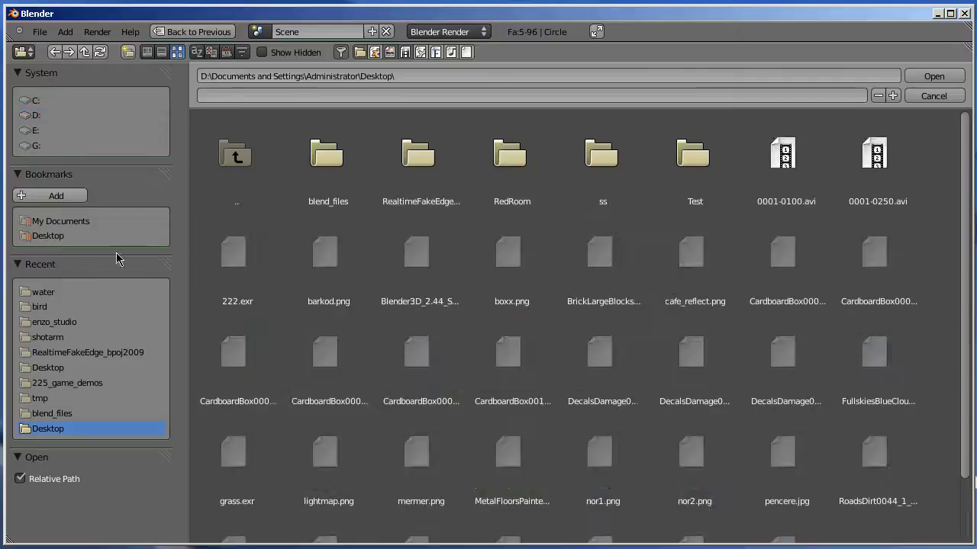
{"action": "left_click", "coordinate": [328, 252]}
{"action": "left_click", "coordinate": [934, 76]}
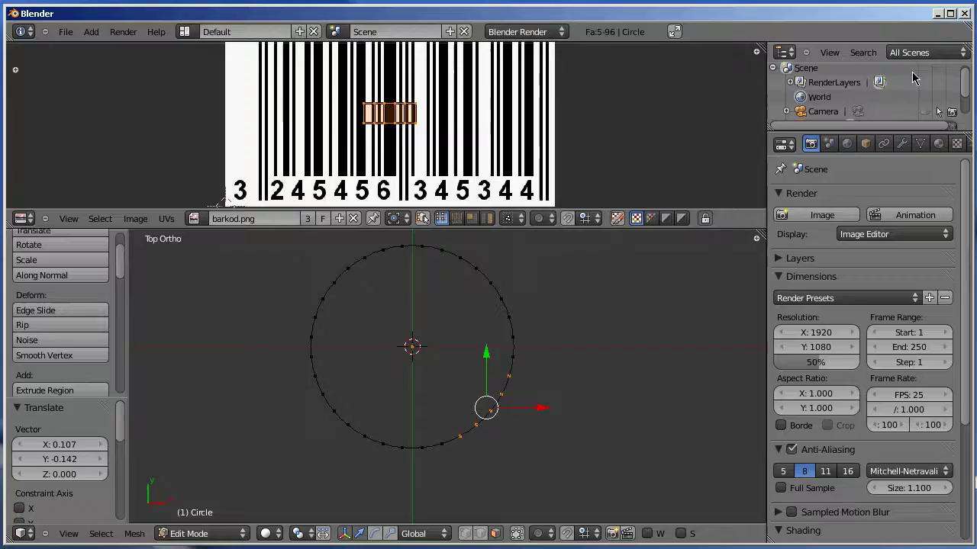
{"action": "scroll", "coordinate": [465, 175], "scroll_direction": "down", "scroll_amount": 2}
{"action": "left_click", "coordinate": [166, 219]}
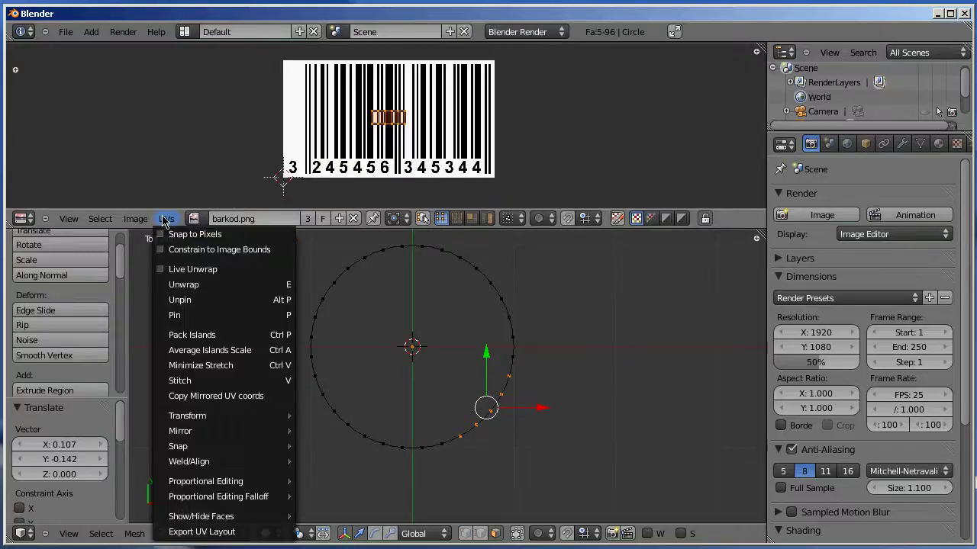
{"action": "left_click", "coordinate": [194, 249]}
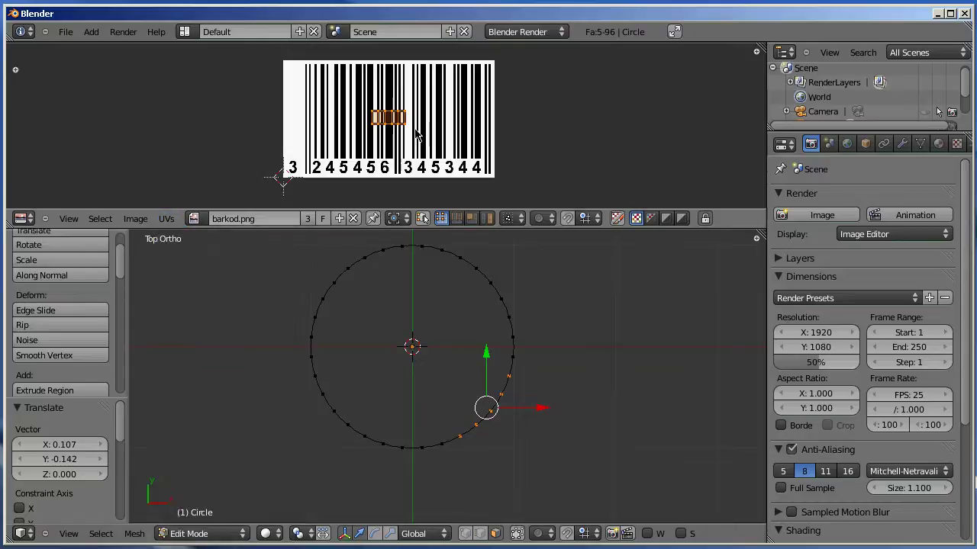
Scale and move the label UV strip so it spans the whole barcode image.
{"action": "key", "text": "s"}
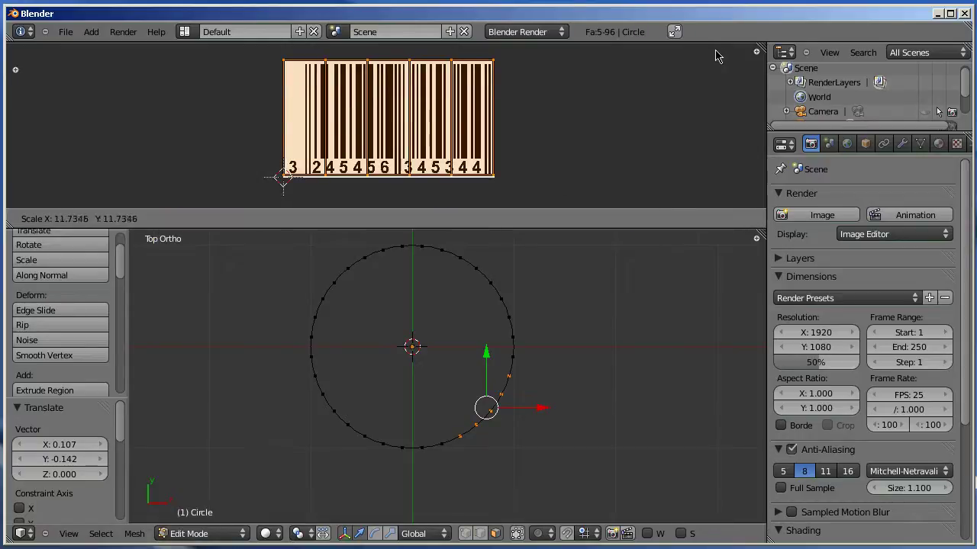
{"action": "left_click", "coordinate": [716, 63]}
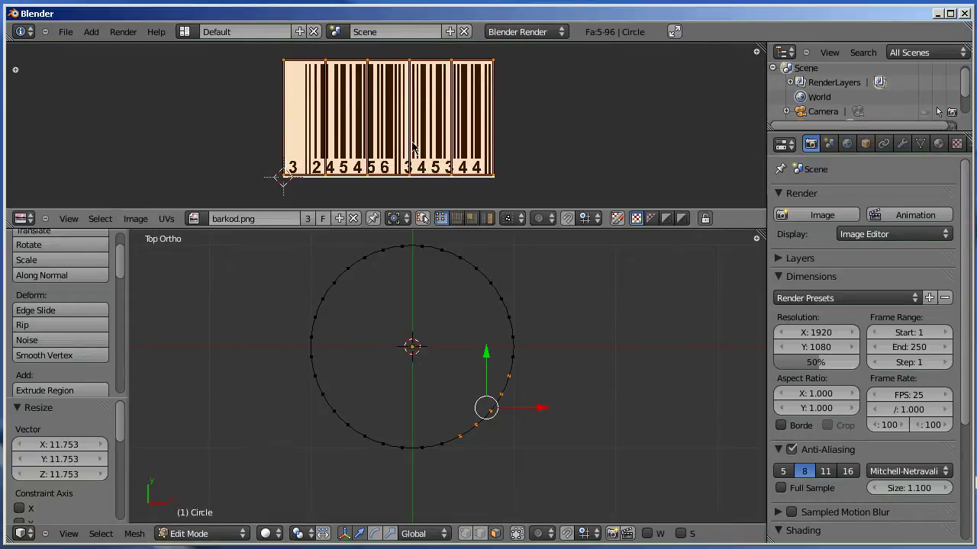
{"action": "key", "text": "g"}
{"action": "key", "text": "y"}
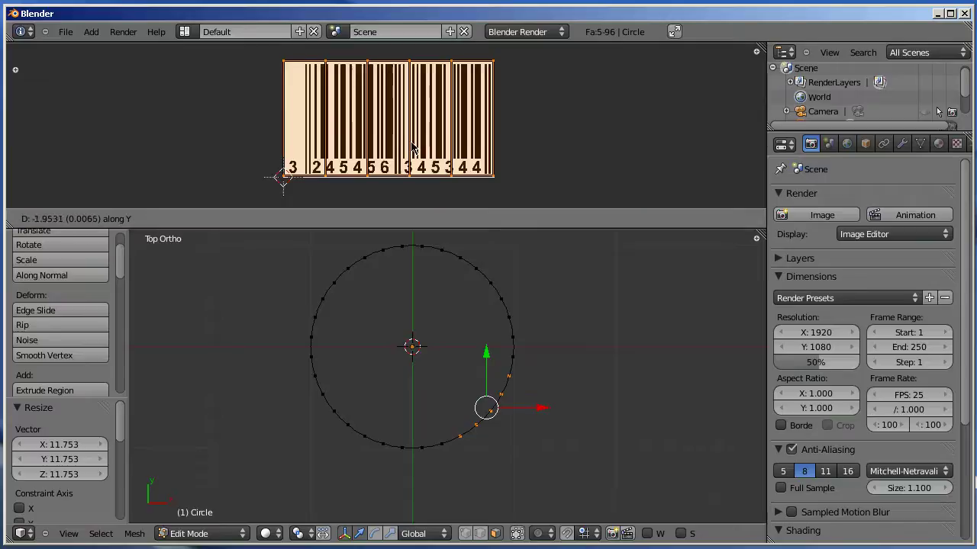
{"action": "left_click", "coordinate": [411, 148]}
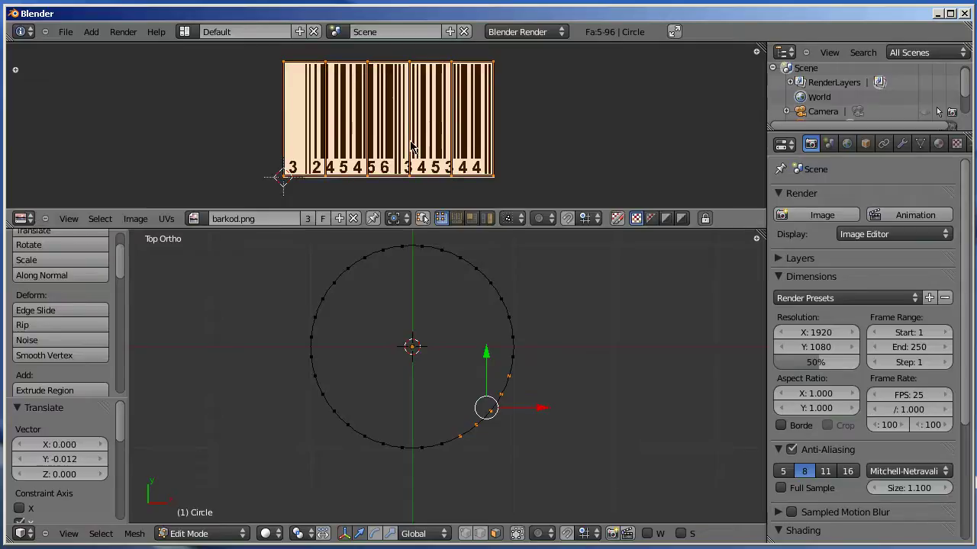
{"action": "key", "text": "g"}
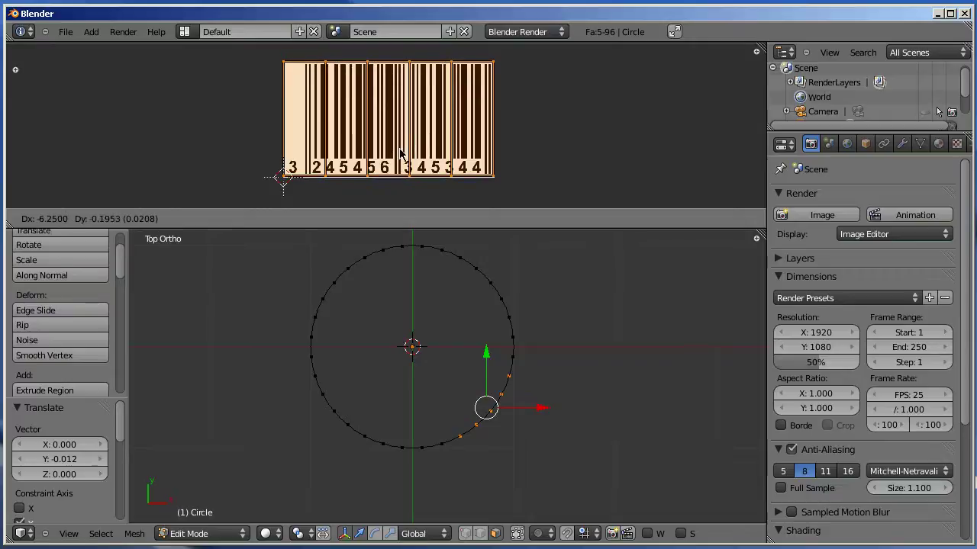
{"action": "left_click", "coordinate": [402, 153]}
{"action": "key", "text": "s"}
{"action": "left_click", "coordinate": [529, 152]}
{"action": "mouse_move", "coordinate": [468, 442]}
{"action": "middle_mouse_down"}
{"action": "mouse_move", "coordinate": [405, 372]}
{"action": "mouse_move", "coordinate": [436, 348]}
{"action": "mouse_move", "coordinate": [463, 383]}
{"action": "middle_mouse_up"}
{"action": "key", "text": "a"}
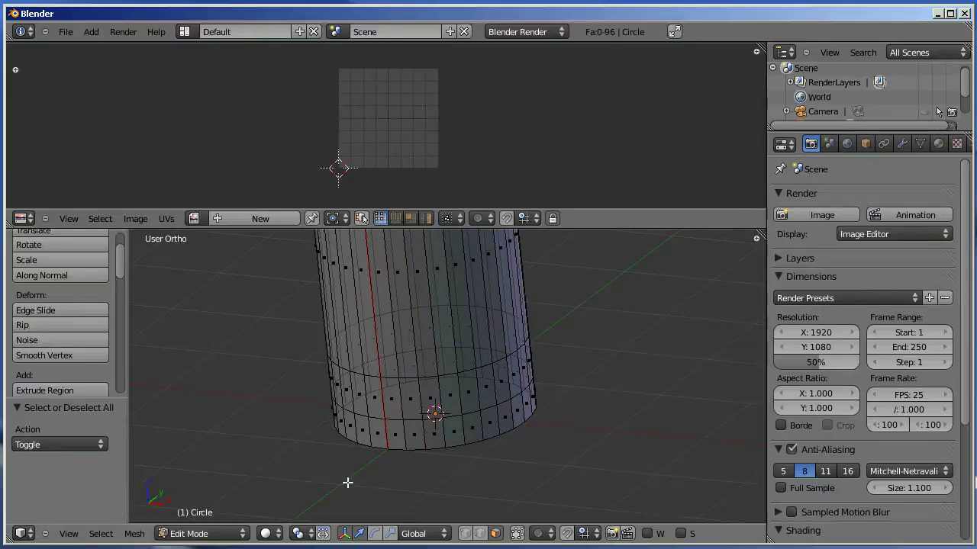
Switch the viewport shading to Textured.
{"action": "left_click", "coordinate": [268, 536]}
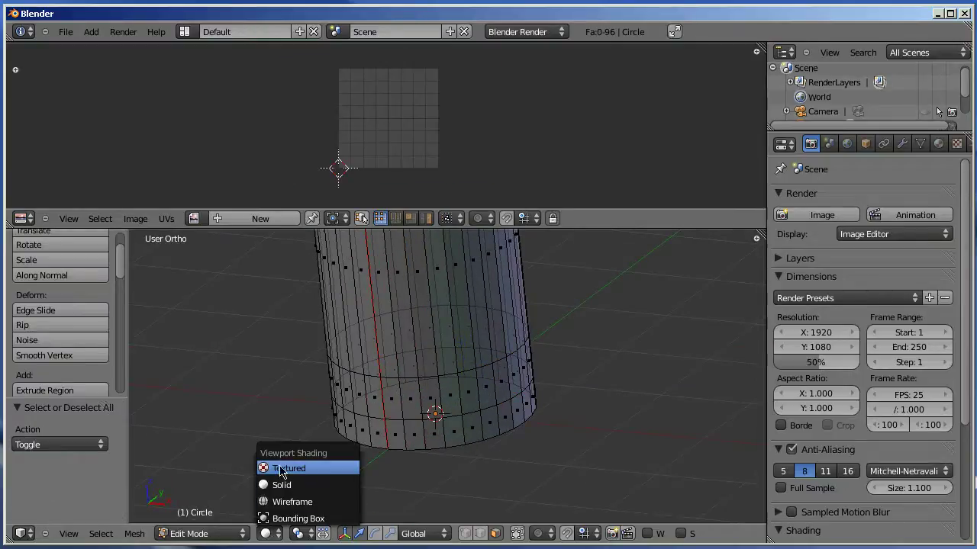
{"action": "left_click", "coordinate": [279, 467]}
{"action": "middle_click_drag", "start_coordinate": [426, 456], "coordinate": [438, 427]}
Select all faces and recalculate the cylinder's normals.
{"action": "key", "text": "a"}
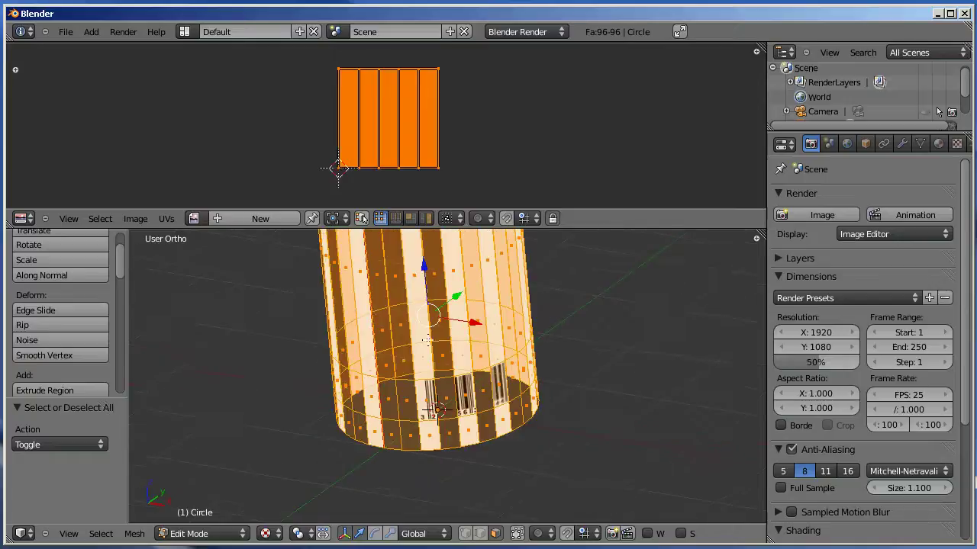
{"action": "scroll", "coordinate": [79, 346], "scroll_direction": "down", "scroll_amount": 5}
{"action": "scroll", "coordinate": [80, 345], "scroll_direction": "down", "scroll_amount": 3}
{"action": "scroll", "coordinate": [79, 347], "scroll_direction": "down", "scroll_amount": 2}
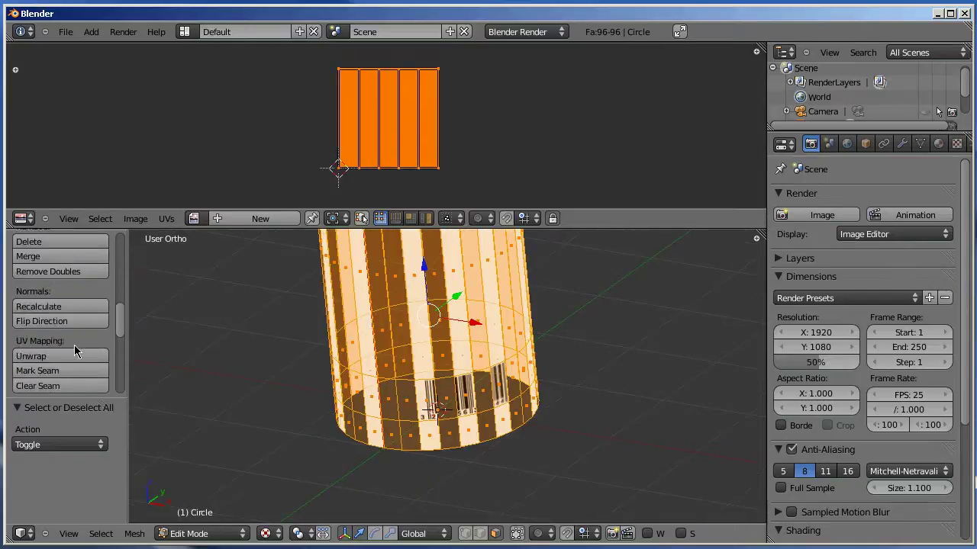
{"action": "left_click", "coordinate": [42, 308]}
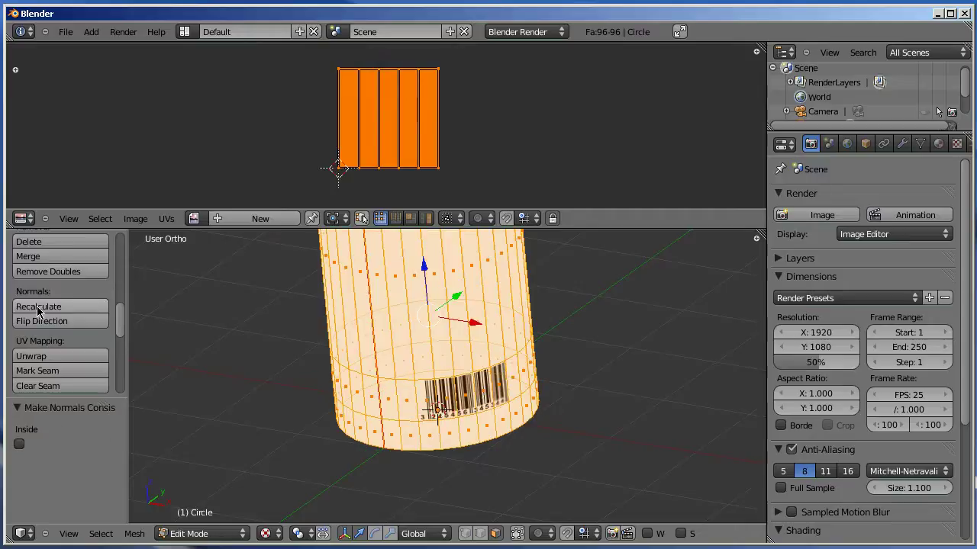
{"action": "scroll", "coordinate": [482, 401], "scroll_direction": "up", "scroll_amount": 2}
{"action": "scroll", "coordinate": [486, 454], "scroll_direction": "up", "scroll_amount": 2}
{"action": "key", "text": "a"}
{"action": "middle_click_drag", "start_coordinate": [486, 454], "coordinate": [470, 458]}
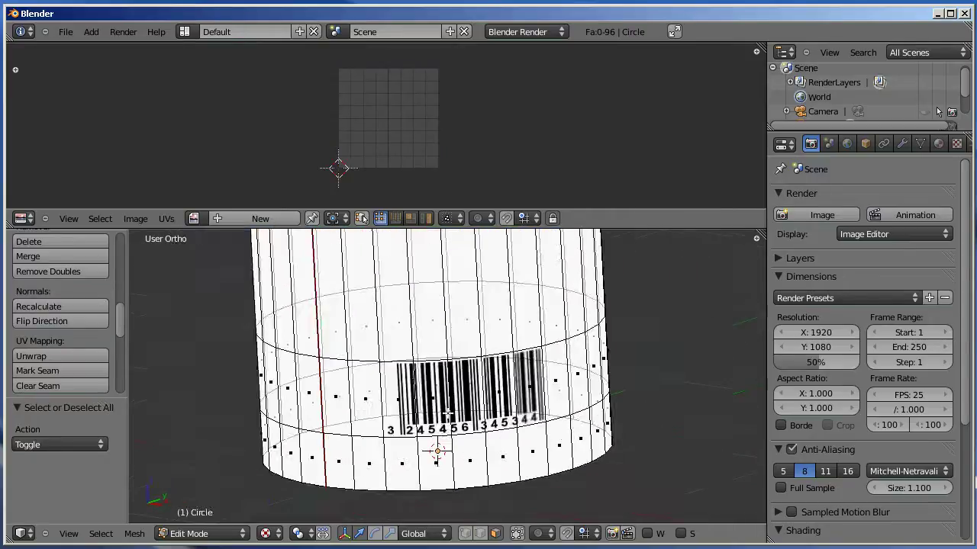
Select the five barcode faces and invert the selection to the other faces.
{"action": "scroll", "coordinate": [447, 412], "scroll_direction": "down", "scroll_amount": 3}
{"action": "middle_click_drag", "start_coordinate": [447, 413], "coordinate": [429, 414]}
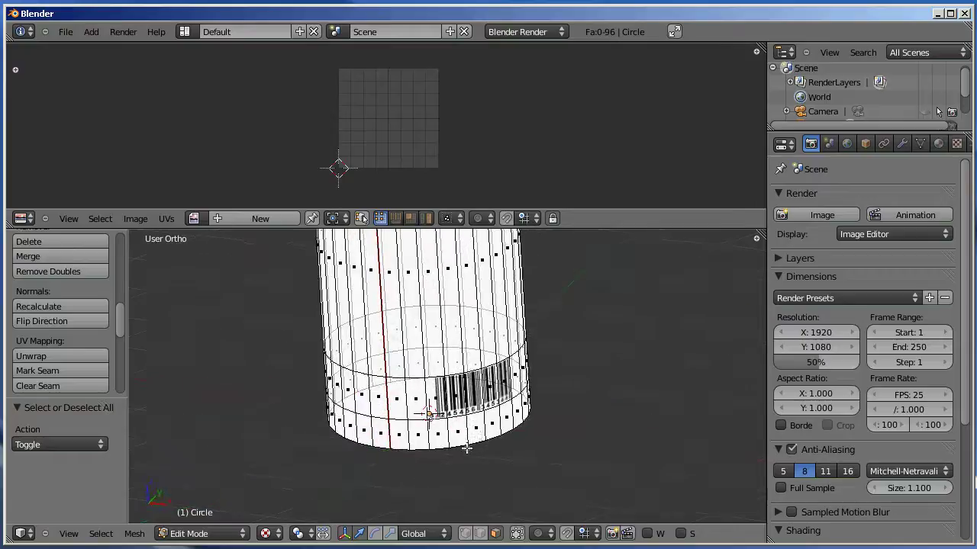
{"action": "scroll", "coordinate": [466, 449], "scroll_direction": "up", "scroll_amount": 2}
{"action": "right_click", "coordinate": [428, 414]}
{"action": "right_click", "coordinate": [460, 413], "text": "shift"}
{"action": "right_click", "coordinate": [473, 404], "text": "shift"}
{"action": "right_click", "coordinate": [525, 402], "text": "shift"}
{"action": "right_click", "coordinate": [548, 390], "text": "shift"}
{"action": "mouse_move", "coordinate": [548, 390]}
{"action": "middle_mouse_down"}
{"action": "mouse_move", "coordinate": [496, 448]}
{"action": "mouse_move", "coordinate": [404, 445]}
{"action": "middle_mouse_up"}
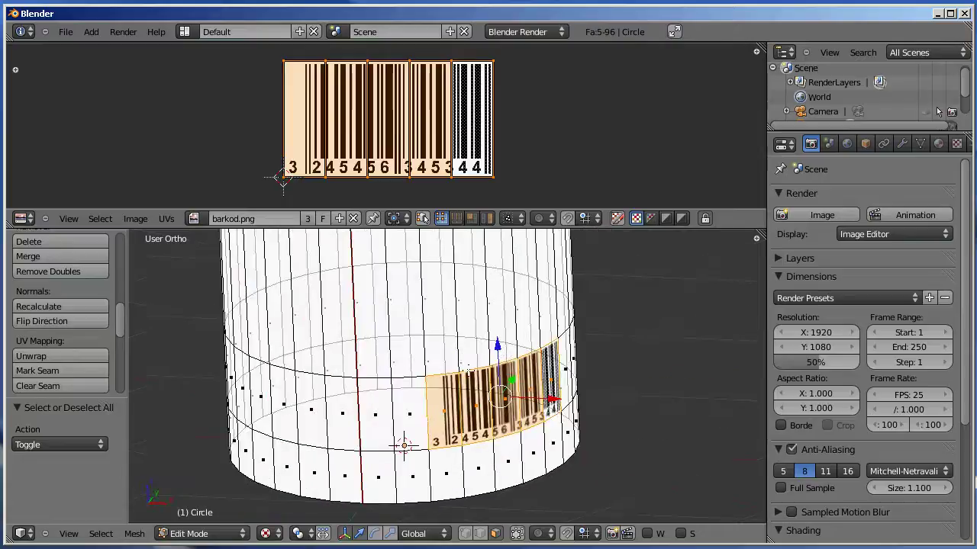
{"action": "left_click", "coordinate": [101, 533]}
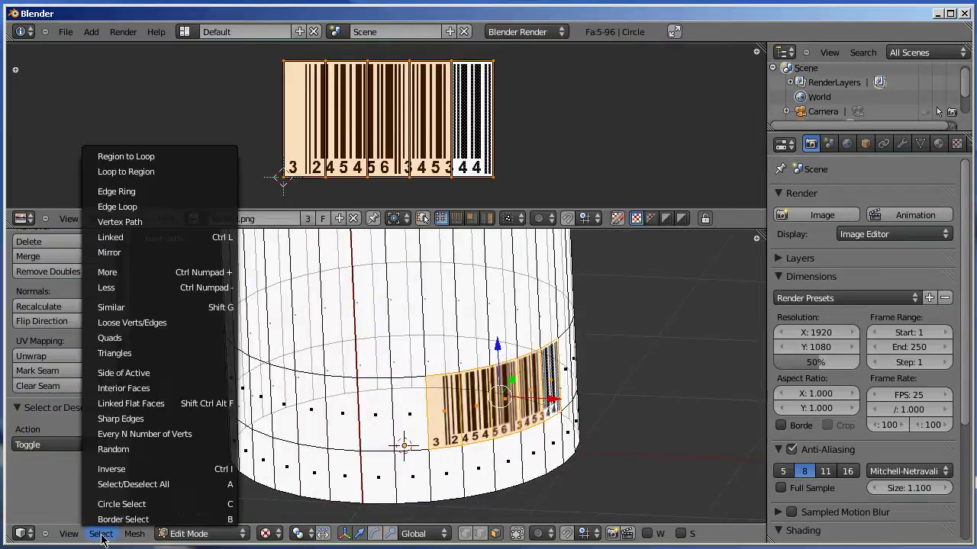
{"action": "left_click", "coordinate": [190, 463]}
From the top view, unwrap the selected faces with the Conformal method.
{"action": "middle_click_drag", "start_coordinate": [554, 357], "coordinate": [427, 437]}
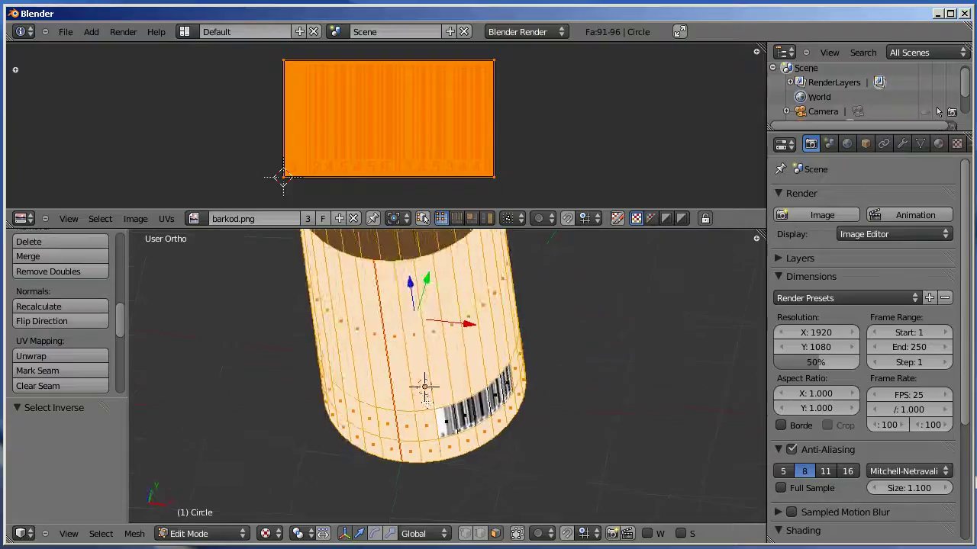
{"action": "key", "text": "KP_7"}
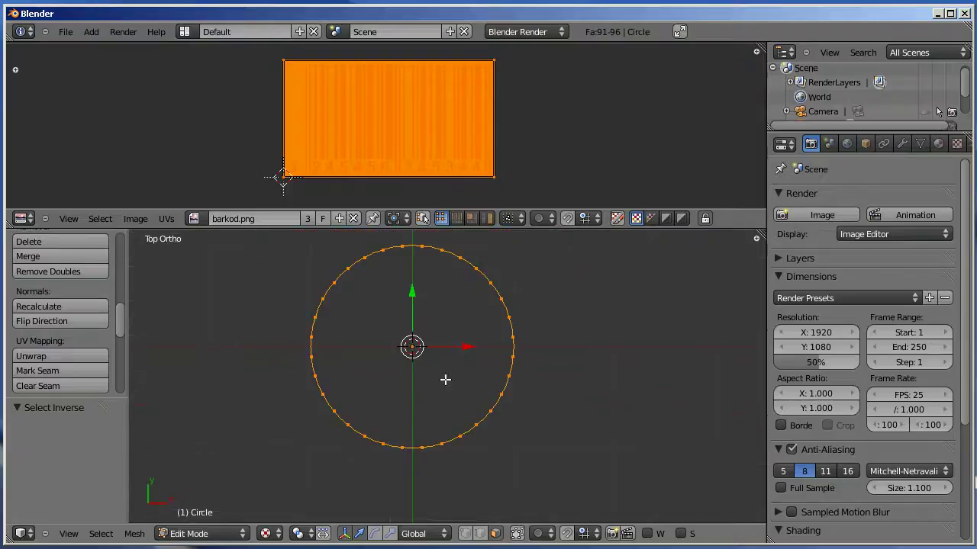
{"action": "scroll", "coordinate": [453, 359], "scroll_direction": "down", "scroll_amount": 1}
{"action": "middle_click_drag", "start_coordinate": [451, 366], "coordinate": [451, 384], "text": "shift"}
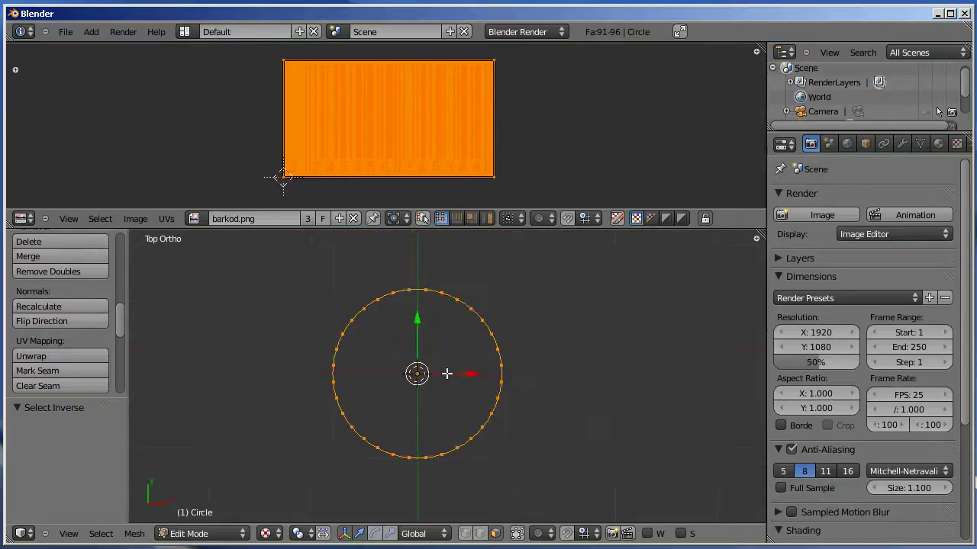
{"action": "key", "text": "u"}
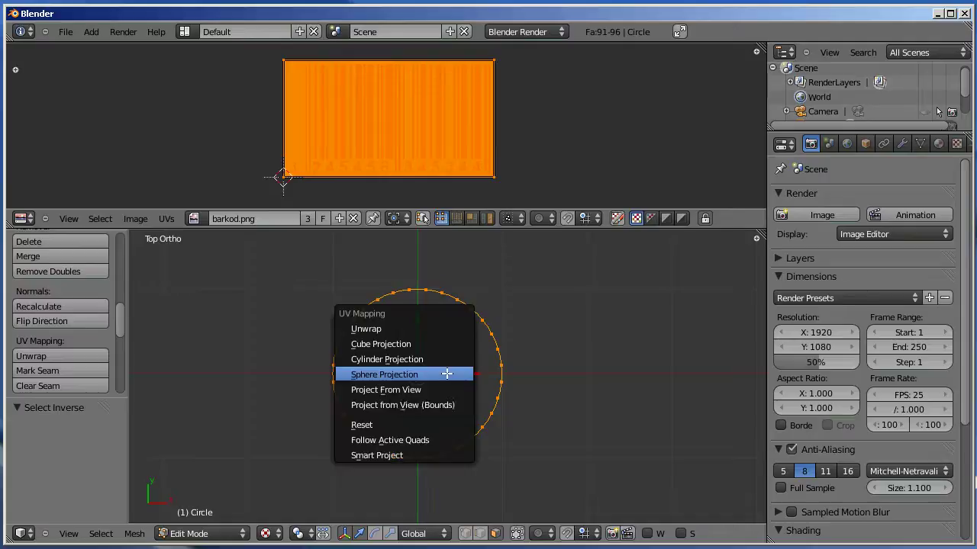
{"action": "left_click", "coordinate": [367, 328]}
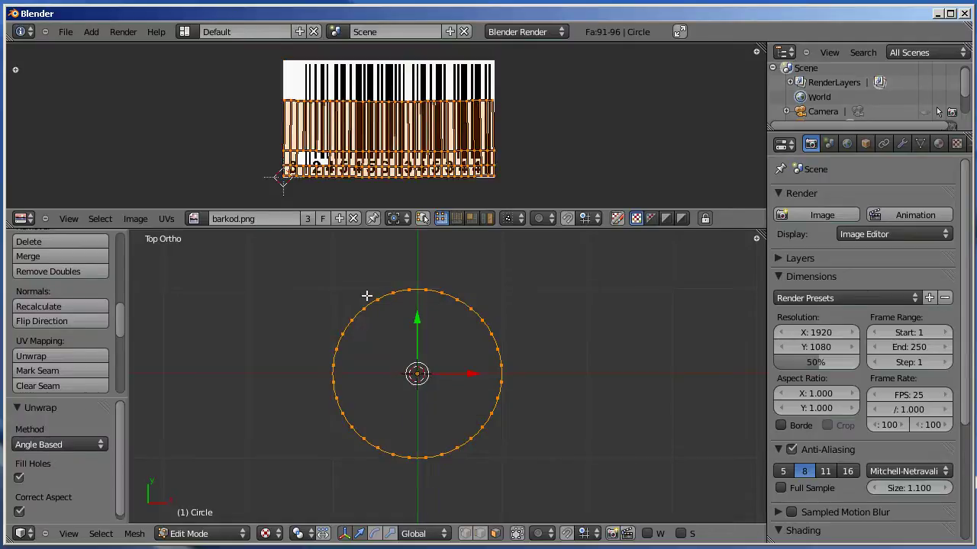
{"action": "left_click", "coordinate": [74, 444]}
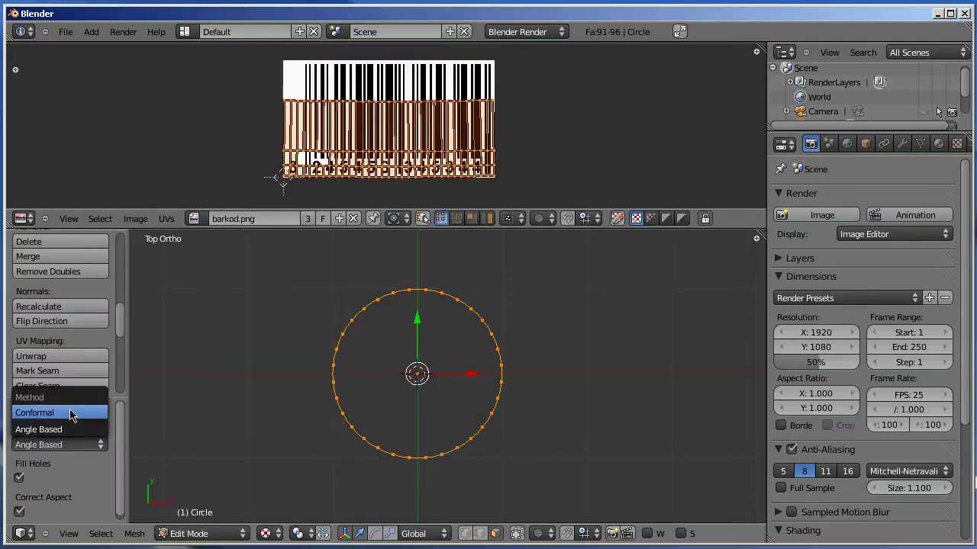
{"action": "left_click", "coordinate": [71, 412]}
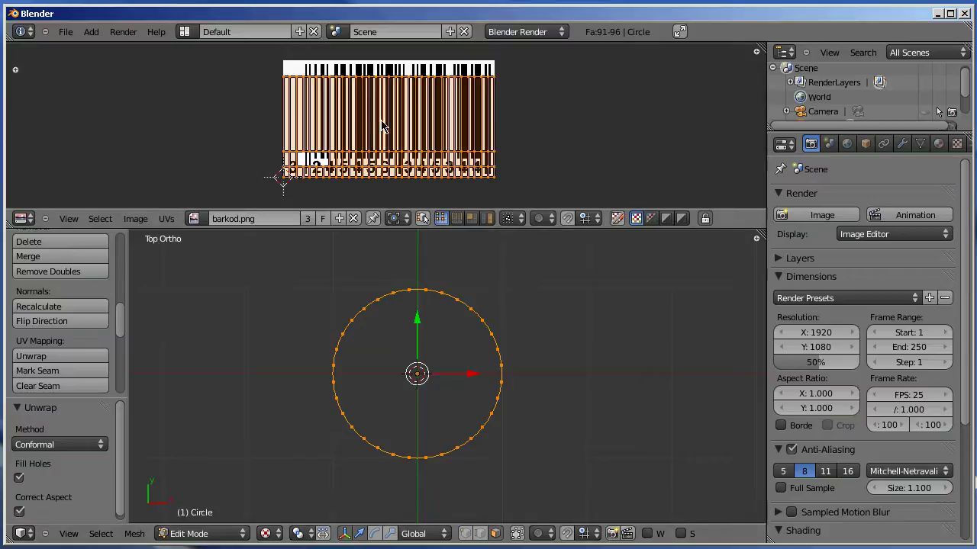
Load Blender3D_2.44_SplashScreen.png as the image for the unwrapped faces.
{"action": "left_click", "coordinate": [136, 219]}
{"action": "left_click", "coordinate": [136, 219]}
{"action": "left_click", "coordinate": [143, 189]}
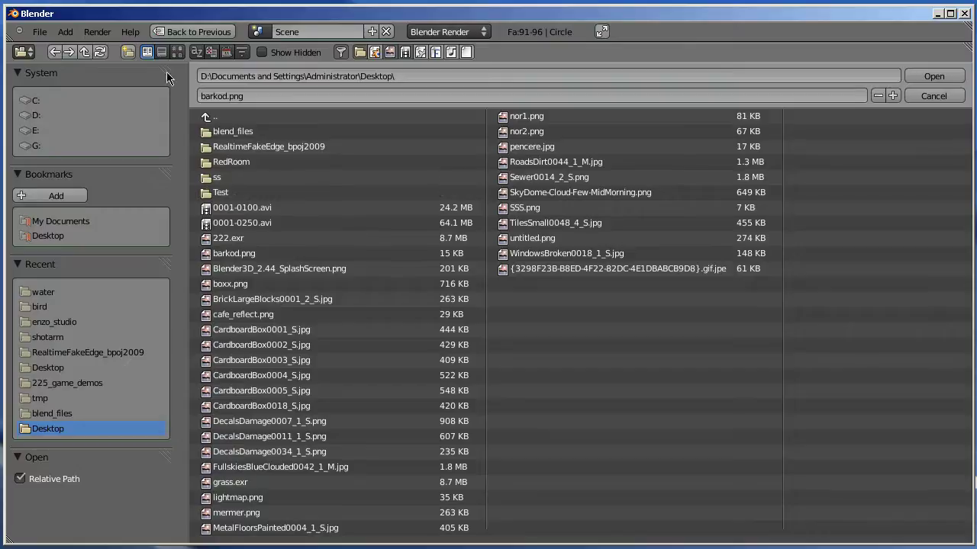
{"action": "left_click", "coordinate": [177, 52]}
{"action": "left_click", "coordinate": [421, 267]}
{"action": "left_click", "coordinate": [936, 77]}
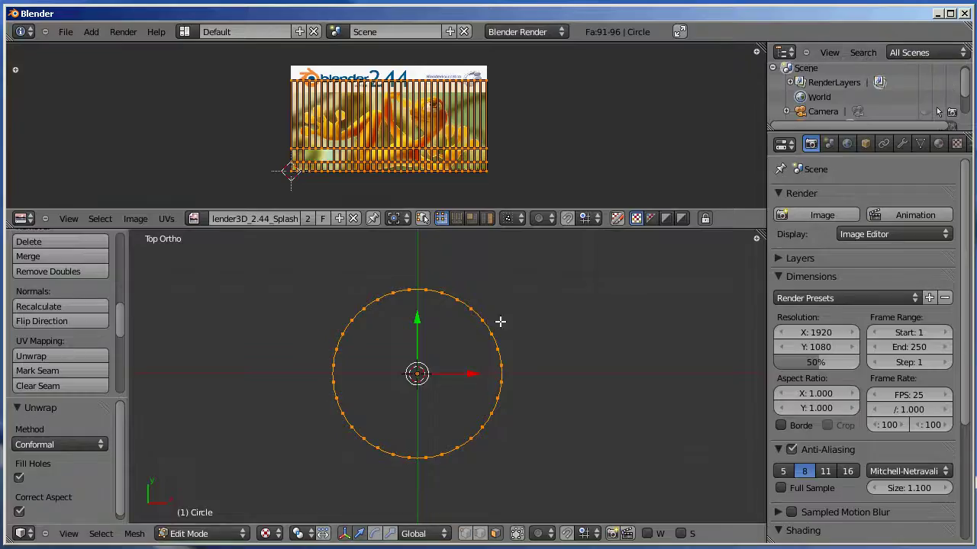
Shift the UVs vertically and scale them up over the splash image.
{"action": "scroll", "coordinate": [416, 140], "scroll_direction": "up", "scroll_amount": 1}
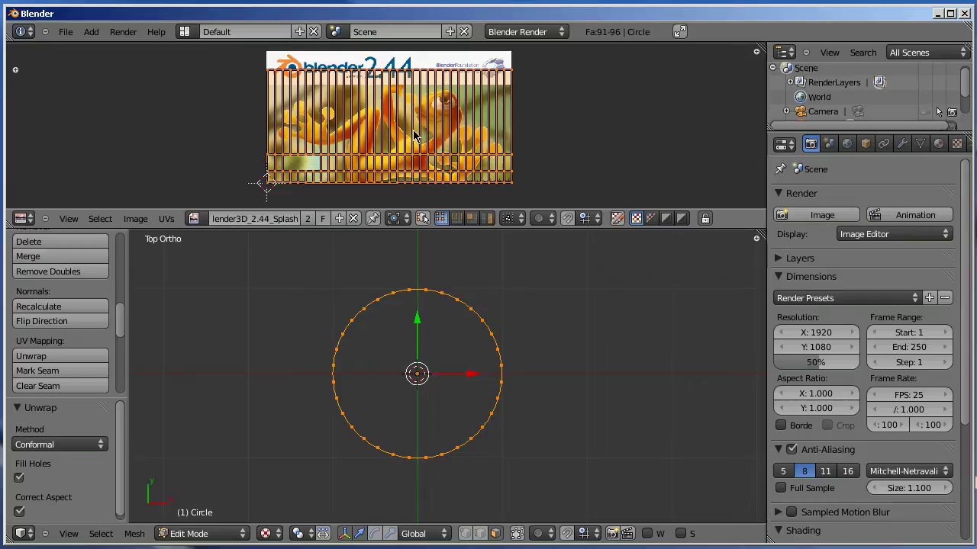
{"action": "key", "text": "g"}
{"action": "key", "text": "y"}
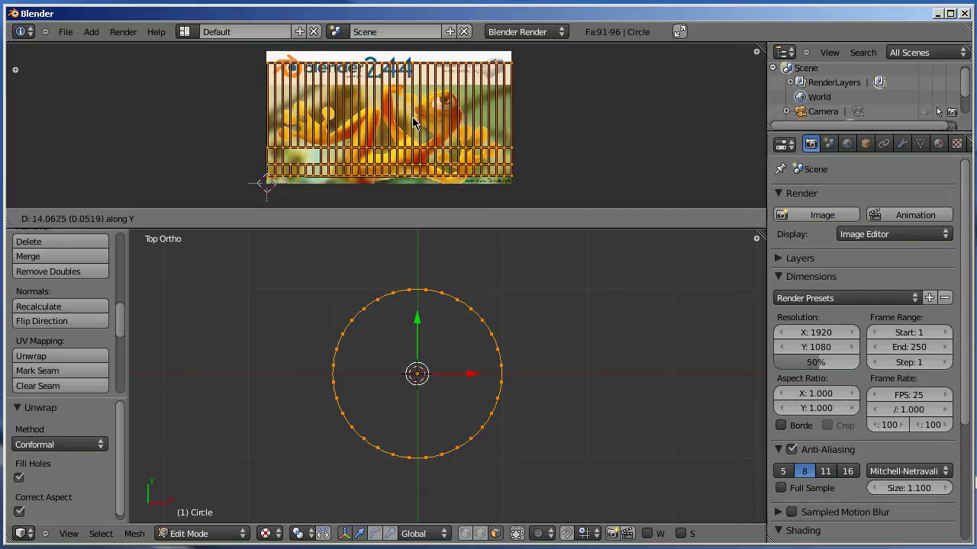
{"action": "left_click", "coordinate": [413, 122]}
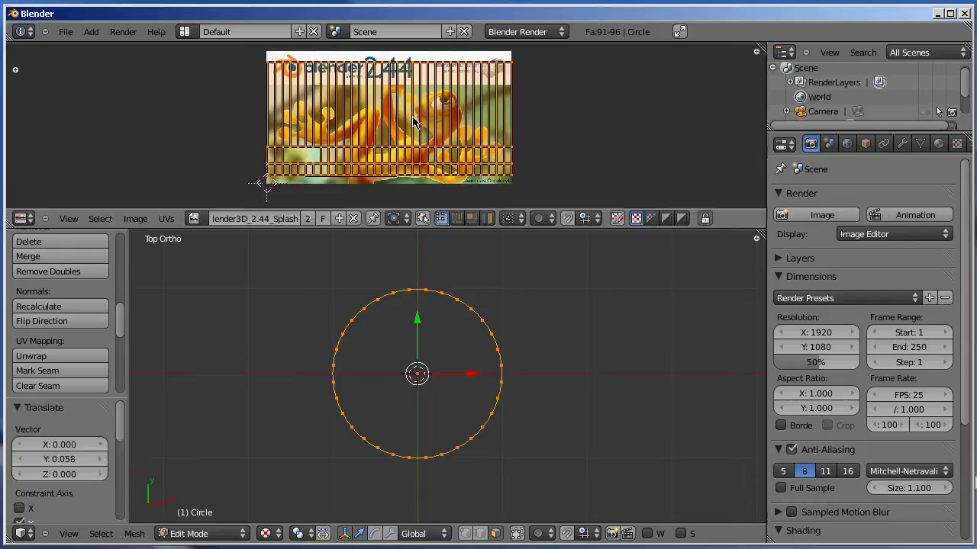
{"action": "key", "text": "s"}
{"action": "left_click", "coordinate": [479, 116]}
Fine-tune the UVs' vertical position and scale so they cover the splash image.
{"action": "key", "text": "g"}
{"action": "key", "text": "y"}
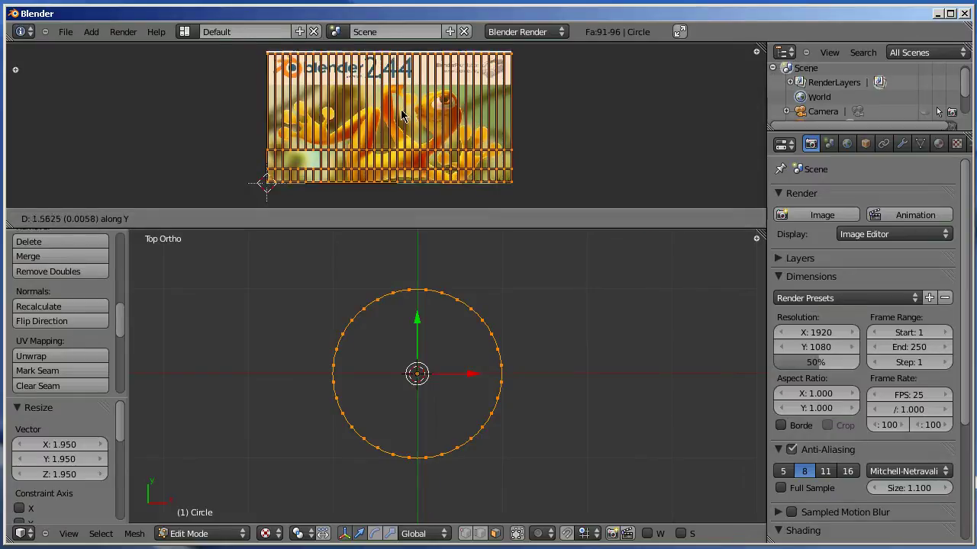
{"action": "left_click", "coordinate": [401, 109]}
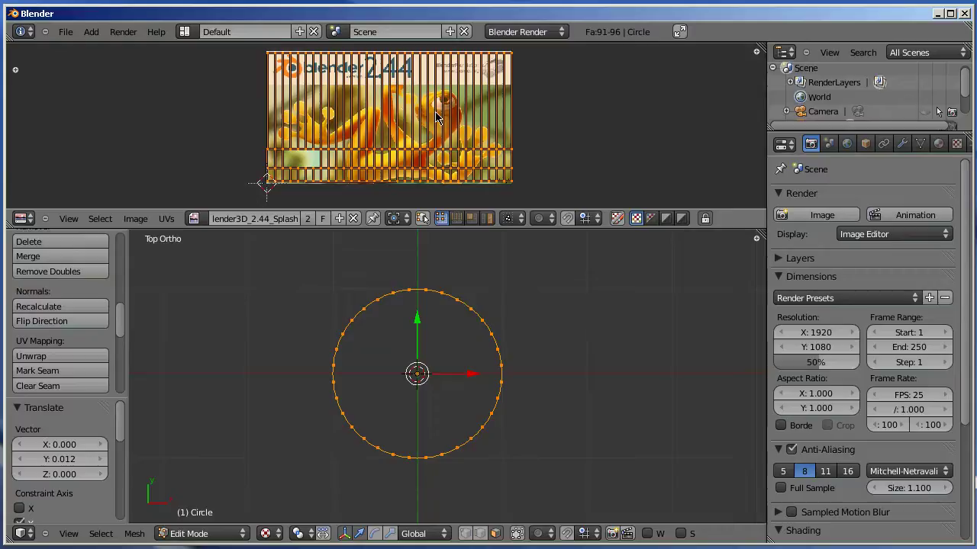
{"action": "key", "text": "s"}
{"action": "left_click", "coordinate": [569, 119]}
{"action": "mouse_move", "coordinate": [441, 434]}
{"action": "middle_mouse_down"}
{"action": "mouse_move", "coordinate": [414, 379]}
{"action": "mouse_move", "coordinate": [423, 440]}
{"action": "mouse_move", "coordinate": [452, 398]}
{"action": "middle_mouse_up"}
{"action": "scroll", "coordinate": [453, 398], "scroll_direction": "up", "scroll_amount": 2}
{"action": "scroll", "coordinate": [453, 393], "scroll_direction": "down", "scroll_amount": 3}
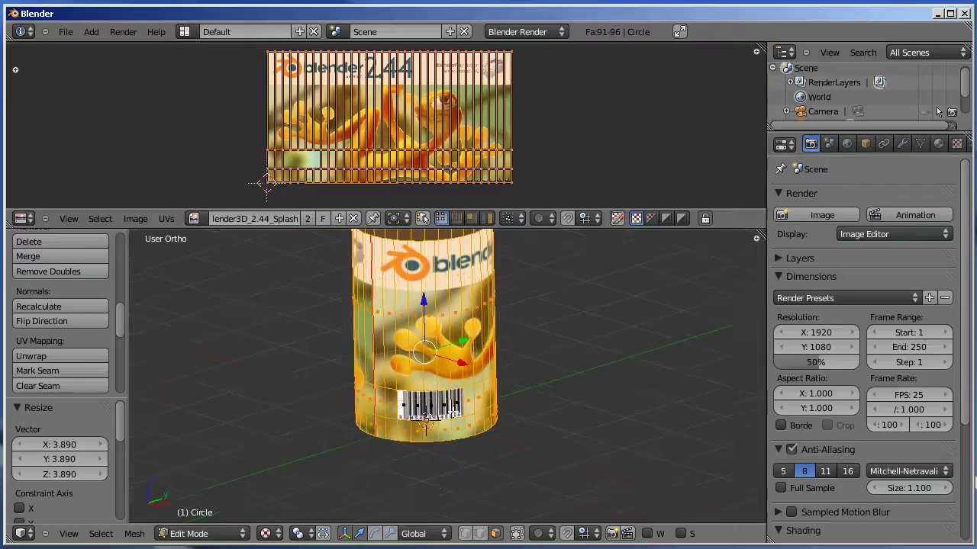
{"action": "scroll", "coordinate": [460, 416], "scroll_direction": "up", "scroll_amount": 1}
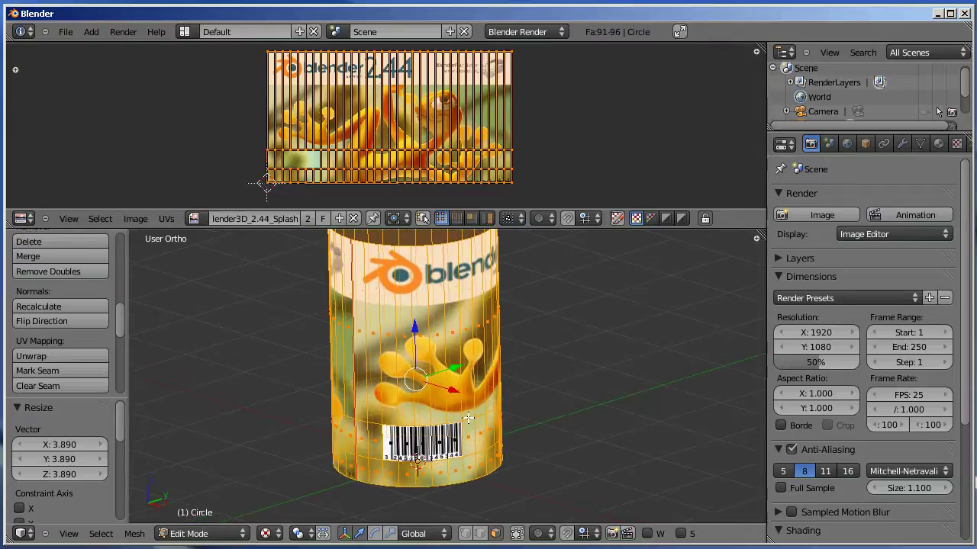
Add a material slot with a new material named 'base' on the cylinder.
{"action": "key", "text": "a"}
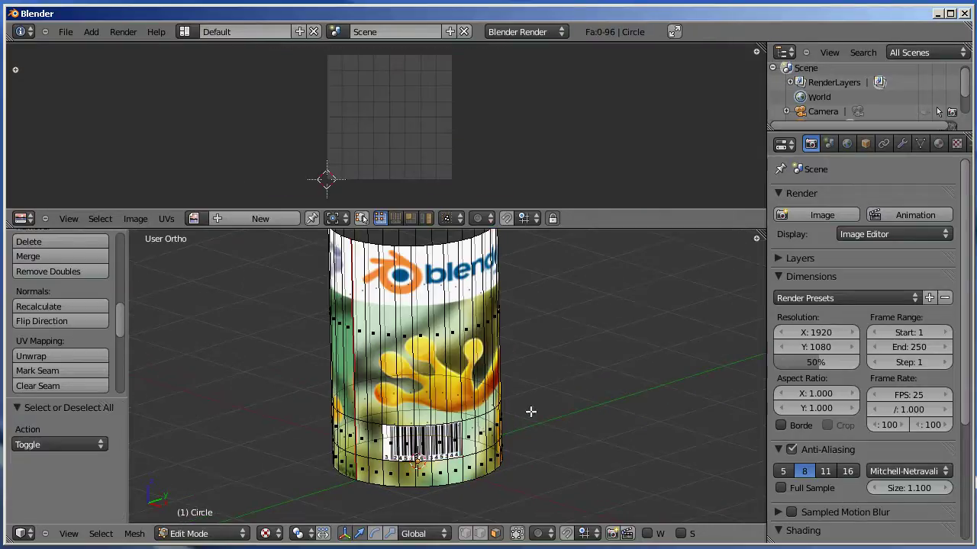
{"action": "left_click", "coordinate": [939, 143]}
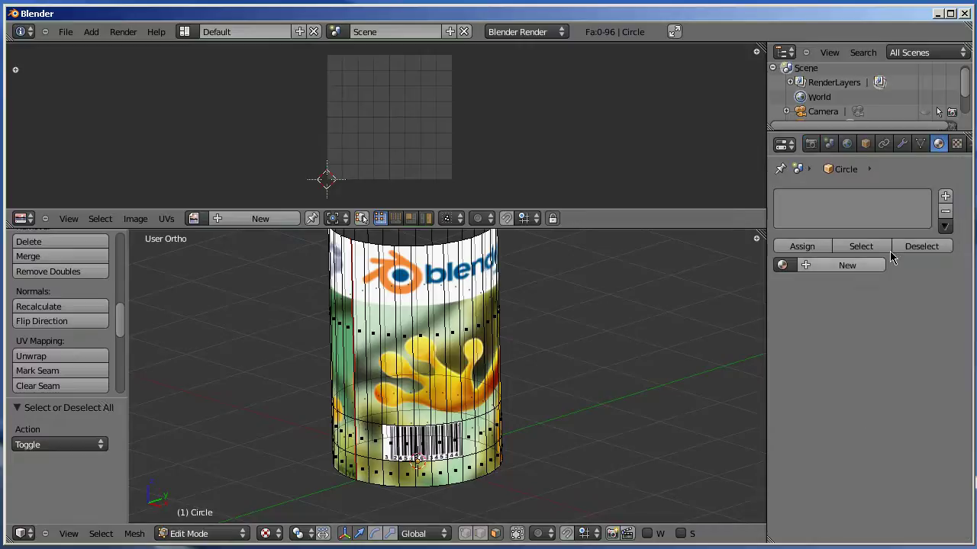
{"action": "mouse_move", "coordinate": [496, 454]}
{"action": "middle_mouse_down"}
{"action": "mouse_move", "coordinate": [438, 394]}
{"action": "mouse_move", "coordinate": [504, 412]}
{"action": "middle_mouse_up"}
{"action": "scroll", "coordinate": [438, 394], "scroll_direction": "up", "scroll_amount": 1}
{"action": "left_click", "coordinate": [944, 196]}
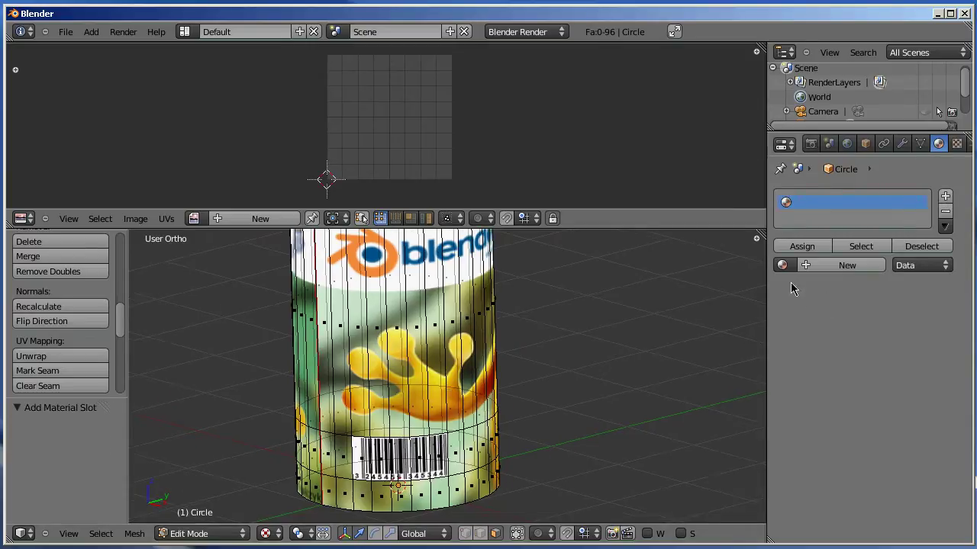
{"action": "left_click", "coordinate": [824, 264]}
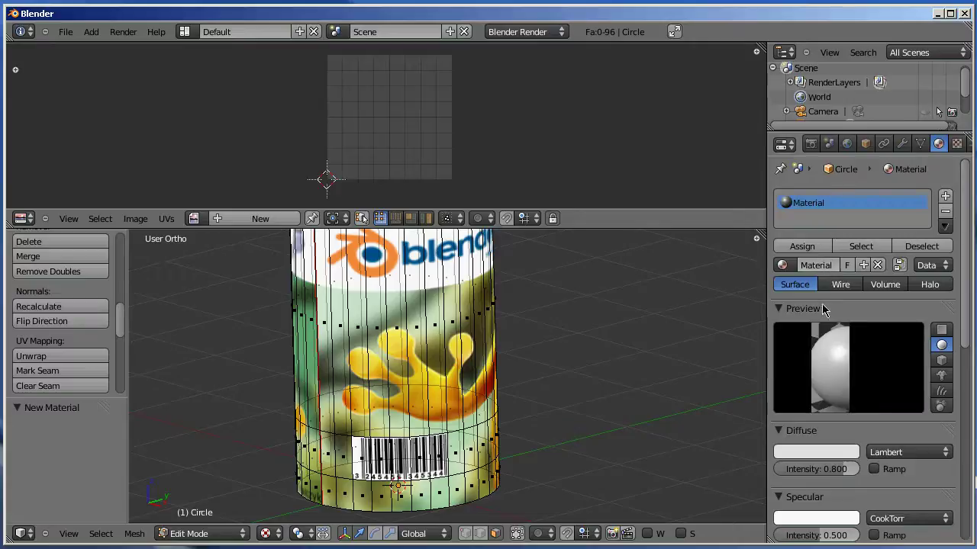
{"action": "type", "text": "base"}
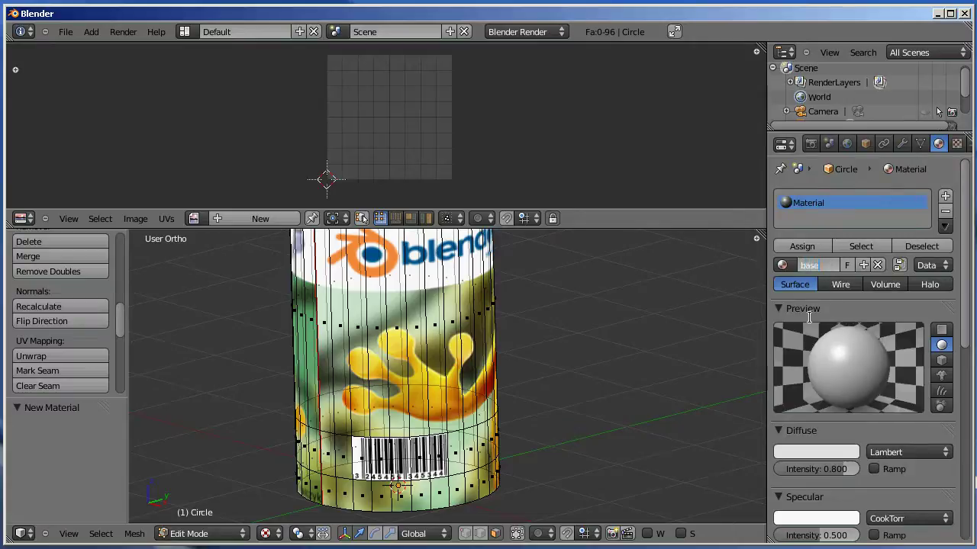
{"action": "key", "text": "Return"}
Set the base material's diffuse intensity to 1.000 and colour to pure white.
{"action": "left_click_drag", "start_coordinate": [833, 464], "coordinate": [867, 467]}
{"action": "left_click", "coordinate": [853, 455]}
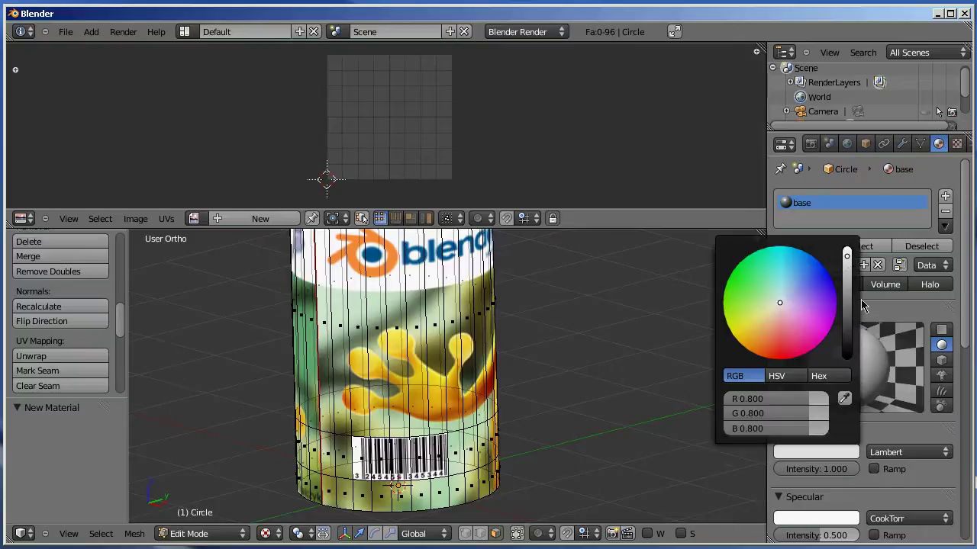
{"action": "left_click_drag", "start_coordinate": [848, 265], "coordinate": [847, 252]}
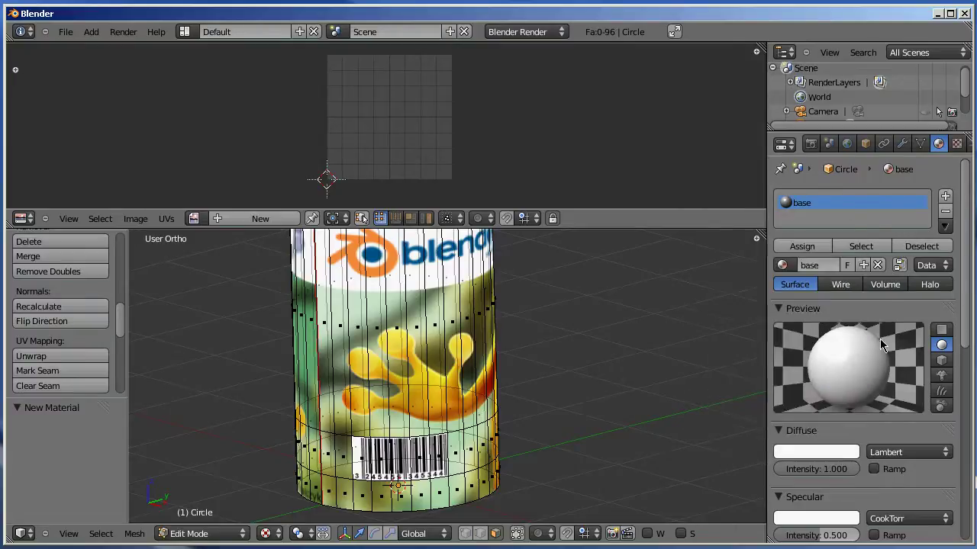
{"action": "middle_click_drag", "start_coordinate": [450, 430], "coordinate": [457, 461]}
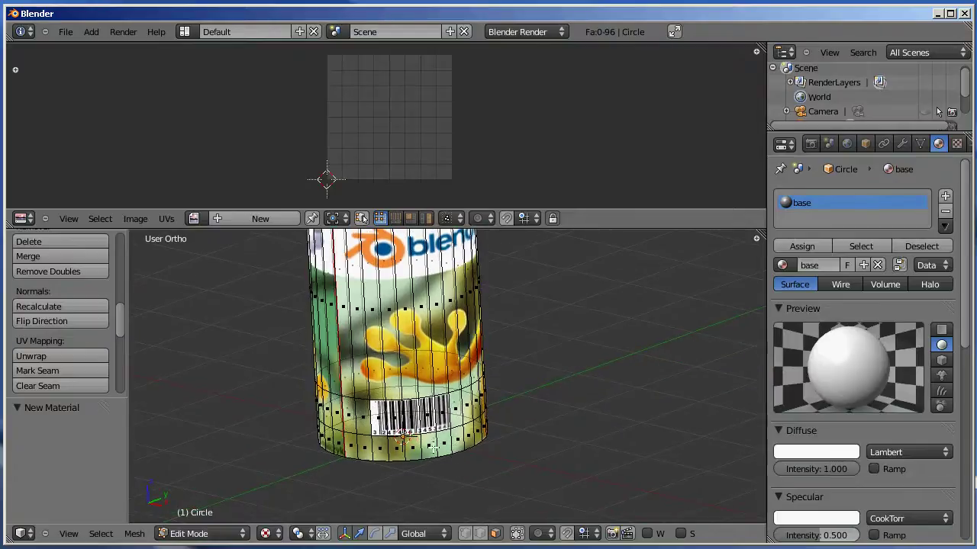
Assign the base material to every cylinder face except the five barcode faces.
{"action": "scroll", "coordinate": [393, 450], "scroll_direction": "up", "scroll_amount": 1}
{"action": "key", "text": "a"}
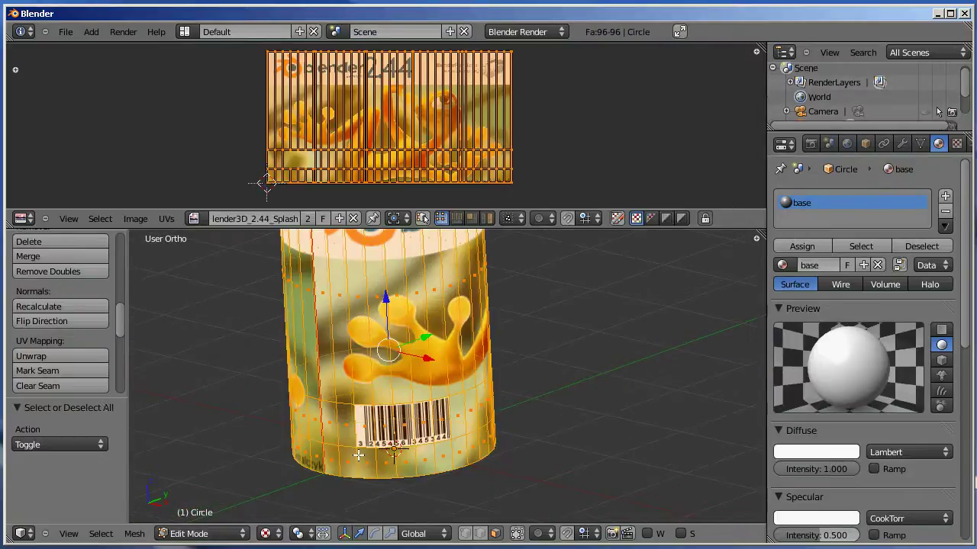
{"action": "scroll", "coordinate": [357, 456], "scroll_direction": "up", "scroll_amount": 1}
{"action": "scroll", "coordinate": [358, 455], "scroll_direction": "up", "scroll_amount": 1}
{"action": "middle_click_drag", "start_coordinate": [358, 455], "coordinate": [432, 425], "text": "shift"}
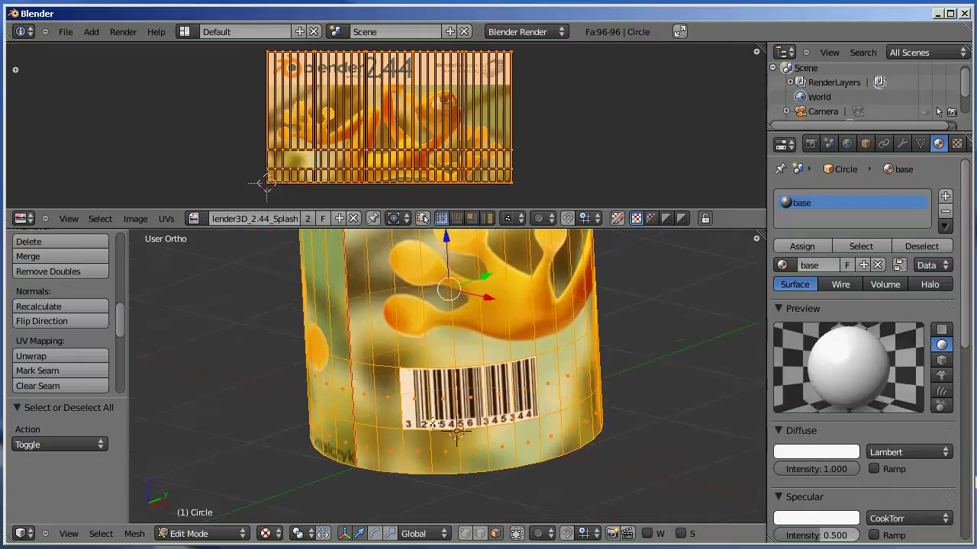
{"action": "left_click", "coordinate": [418, 405], "text": "shift"}
{"action": "left_click", "coordinate": [450, 403], "text": "shift"}
{"action": "left_click", "coordinate": [465, 401], "text": "shift"}
{"action": "left_click", "coordinate": [500, 397], "text": "shift"}
{"action": "left_click", "coordinate": [521, 395], "text": "shift"}
{"action": "scroll", "coordinate": [521, 394], "scroll_direction": "up", "scroll_amount": 1}
{"action": "scroll", "coordinate": [521, 394], "scroll_direction": "up", "scroll_amount": 1}
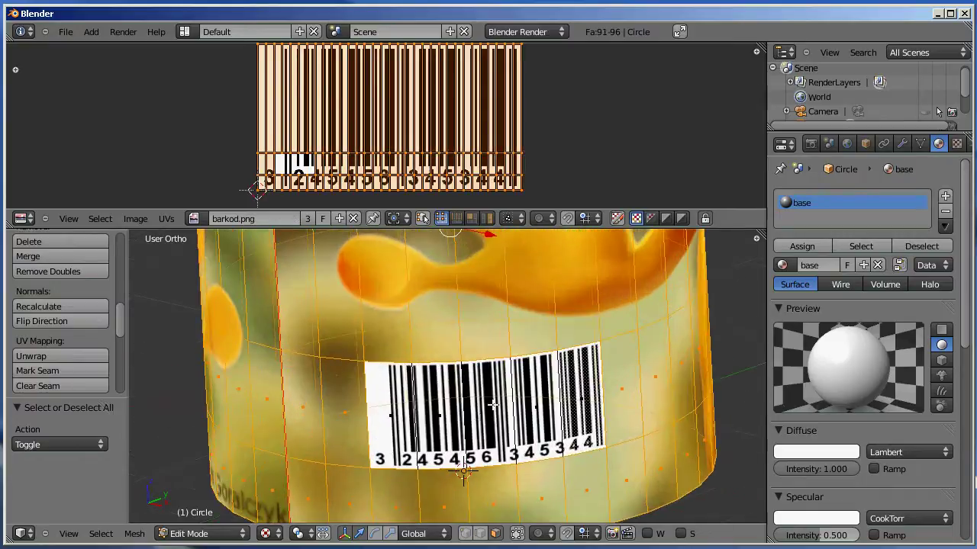
{"action": "left_click", "coordinate": [802, 246]}
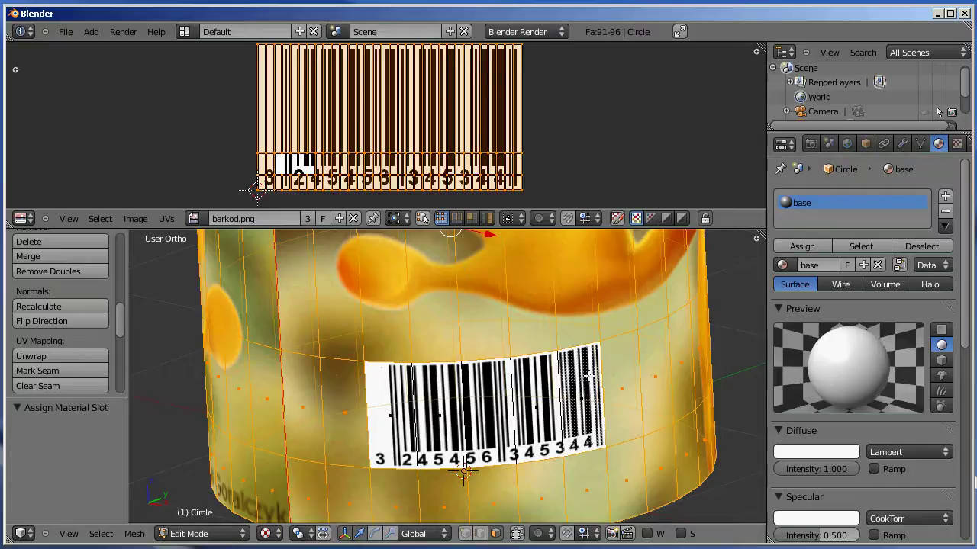
Add a second material slot holding a single-user material copy renamed 'barkod'.
{"action": "scroll", "coordinate": [516, 416], "scroll_direction": "down", "scroll_amount": 3}
{"action": "middle_click_drag", "start_coordinate": [516, 416], "coordinate": [484, 422], "text": "shift"}
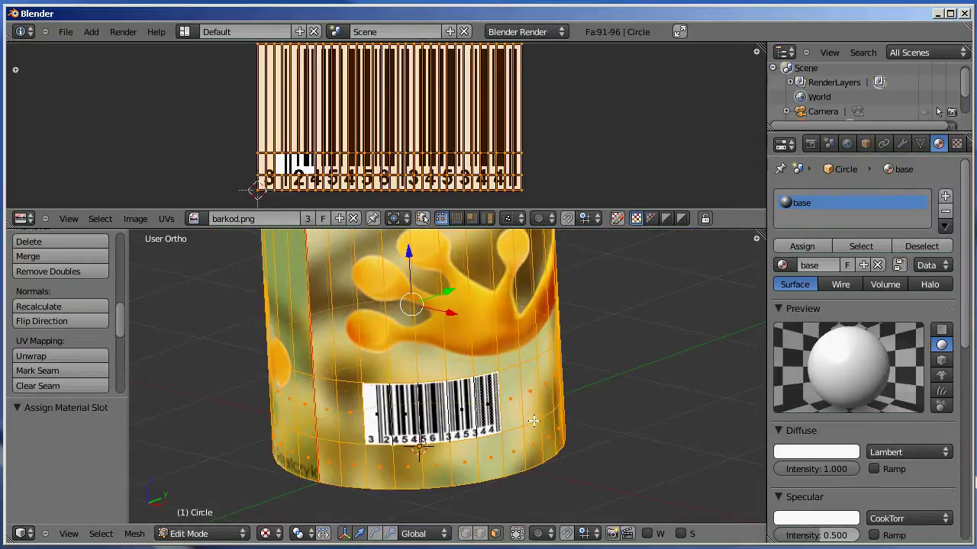
{"action": "key", "text": "a"}
{"action": "left_click", "coordinate": [944, 196]}
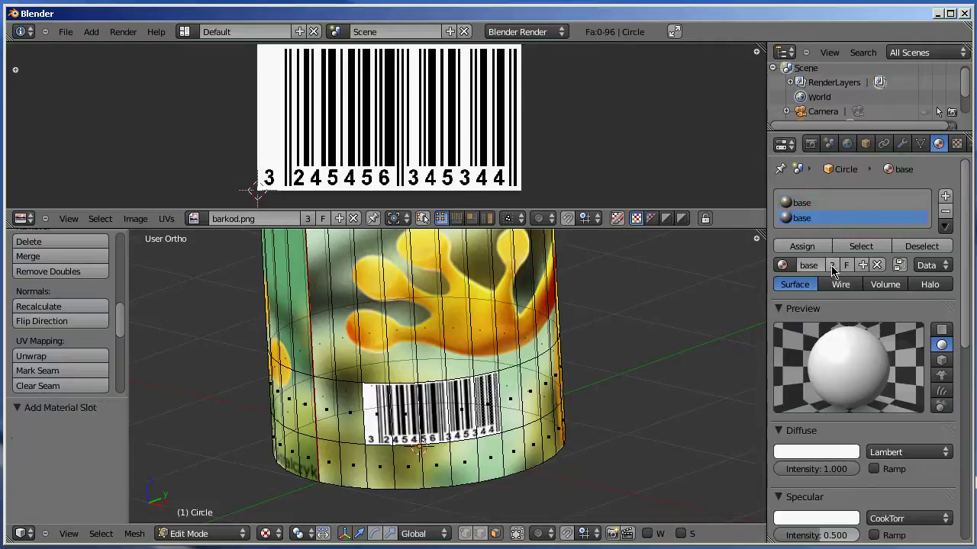
{"action": "left_click", "coordinate": [831, 267]}
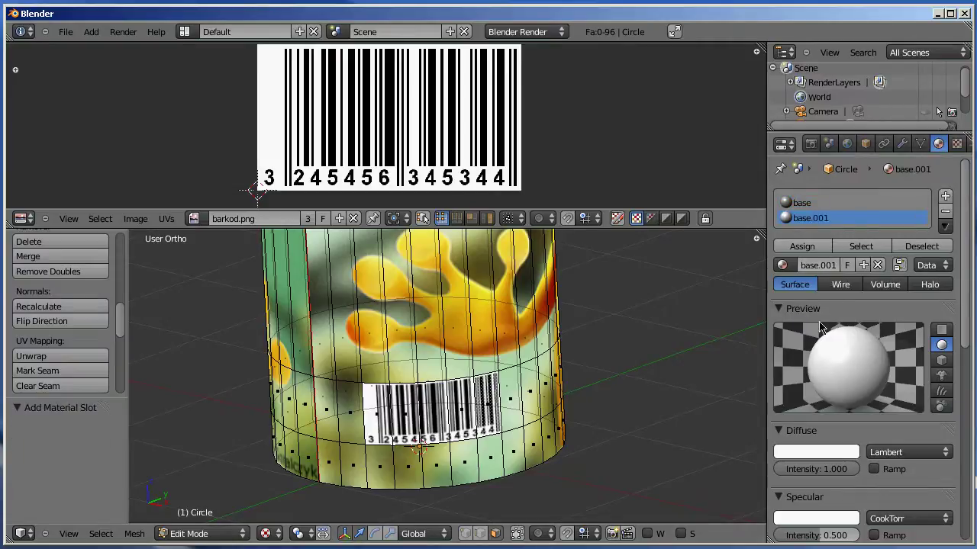
{"action": "double_click", "coordinate": [822, 265]}
{"action": "type", "text": "barkod"}
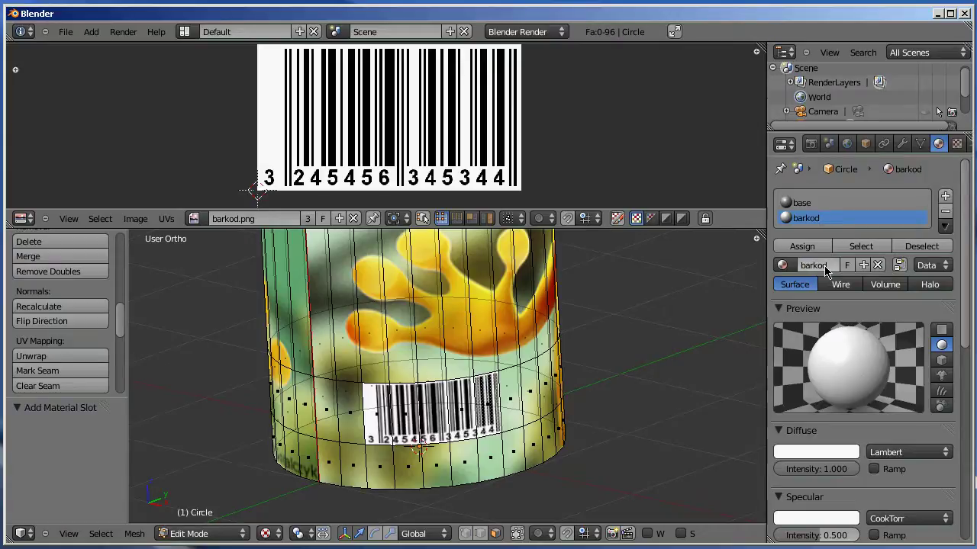
Assign the barkod material to the five barcode faces.
{"action": "left_click", "coordinate": [377, 422]}
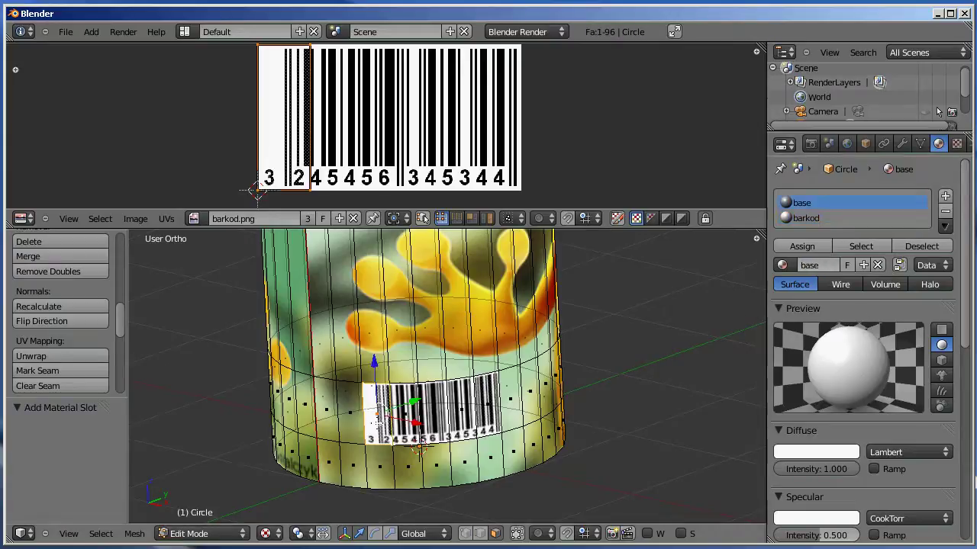
{"action": "left_click", "coordinate": [404, 414], "text": "shift"}
{"action": "left_click", "coordinate": [436, 411], "text": "shift"}
{"action": "left_click", "coordinate": [463, 412], "text": "shift"}
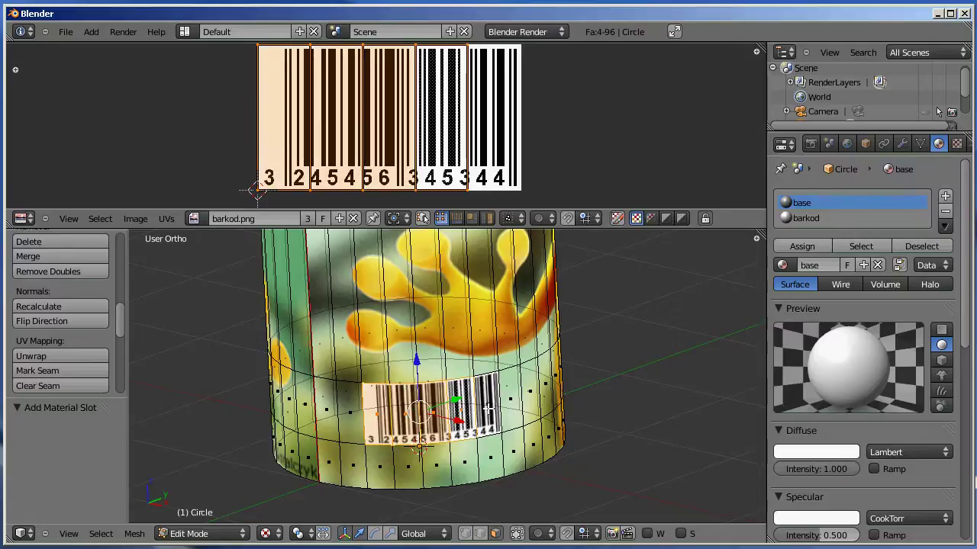
{"action": "left_click", "coordinate": [488, 407], "text": "shift"}
{"action": "left_click", "coordinate": [807, 218]}
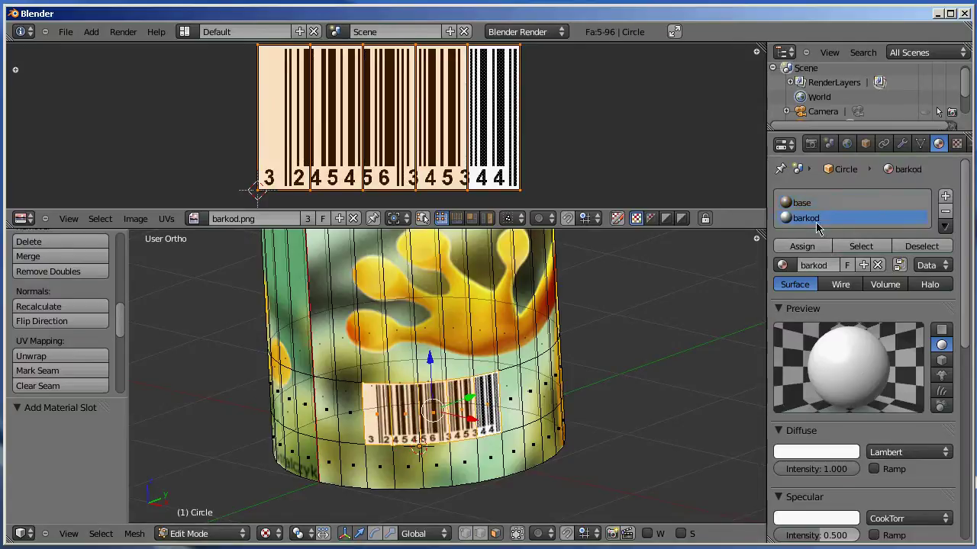
{"action": "left_click", "coordinate": [802, 245]}
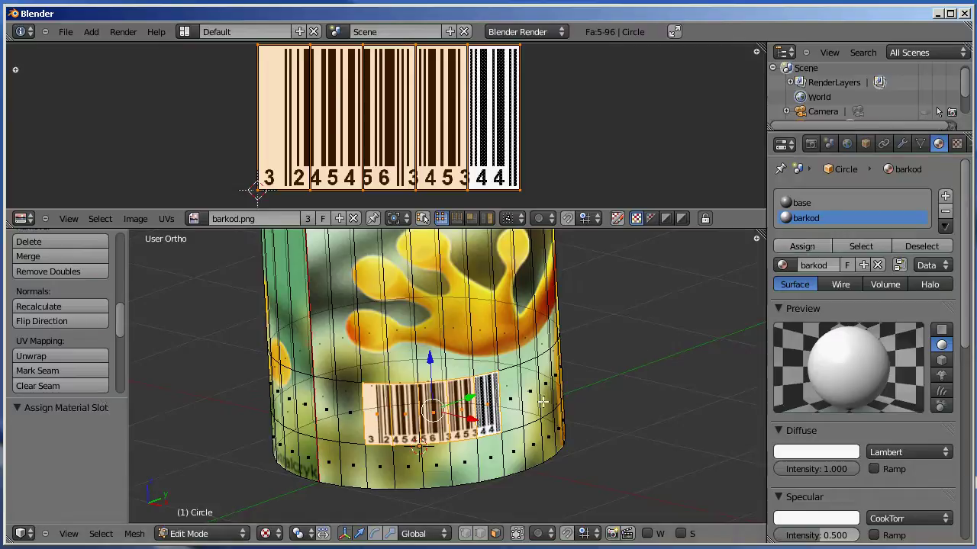
Deselect all faces and return the cylinder to Object Mode.
{"action": "scroll", "coordinate": [478, 404], "scroll_direction": "down", "scroll_amount": 1}
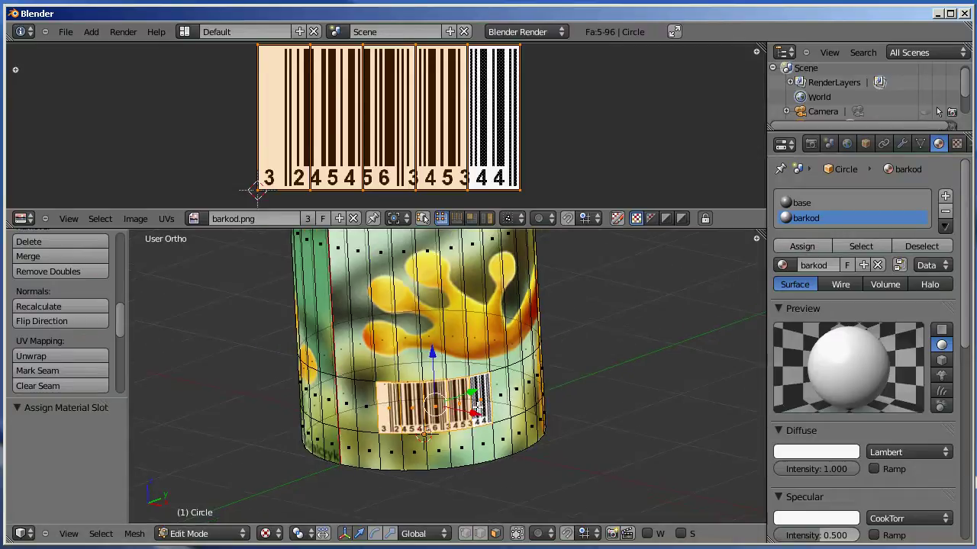
{"action": "key", "text": "a"}
{"action": "middle_click_drag", "start_coordinate": [479, 407], "coordinate": [446, 427]}
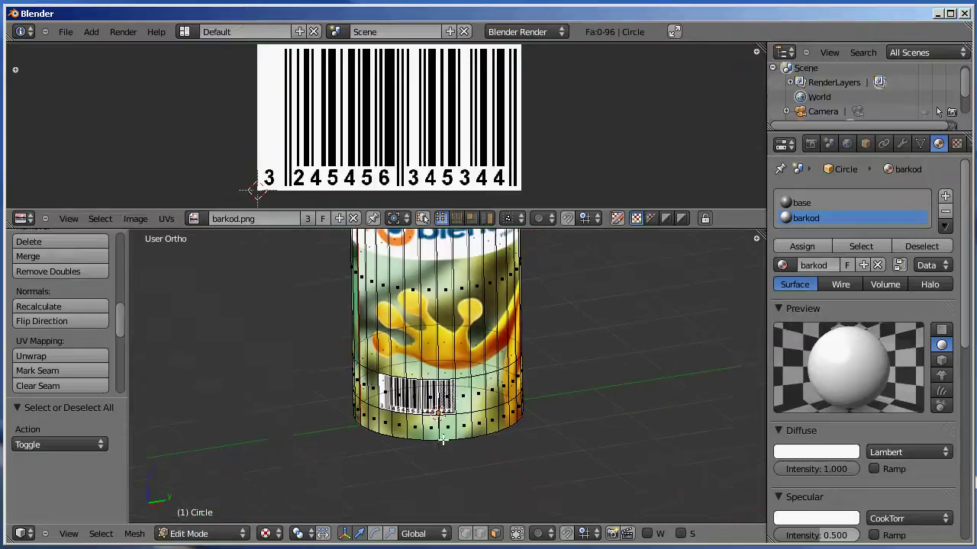
{"action": "left_click", "coordinate": [230, 540]}
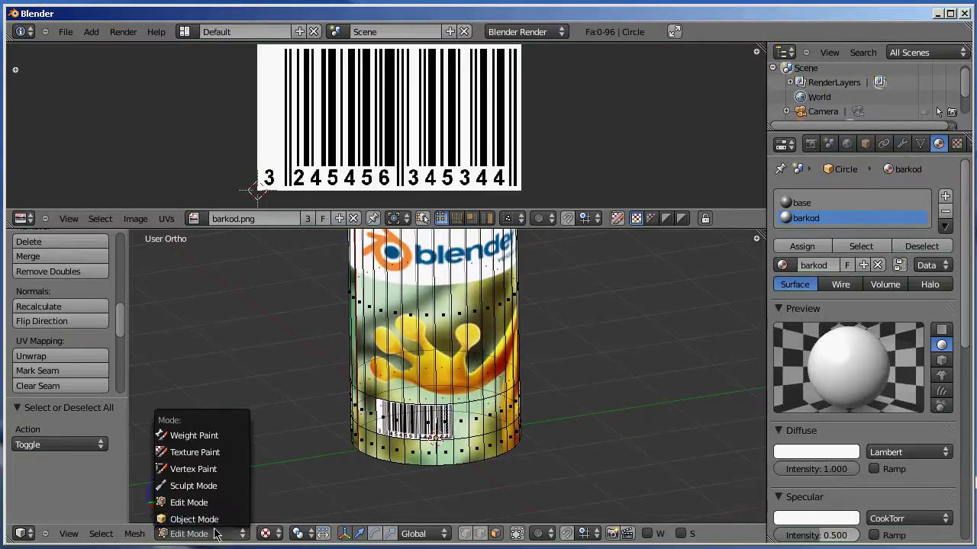
{"action": "left_click", "coordinate": [200, 517]}
{"action": "middle_click_drag", "start_coordinate": [545, 353], "coordinate": [523, 371], "text": "shift"}
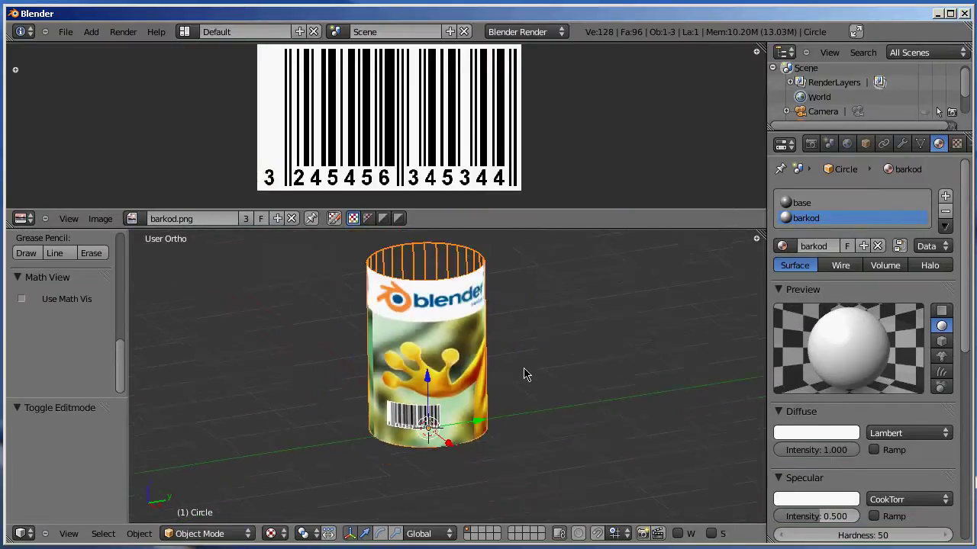
Give the base material a new Image or Movie texture using Blender3D_2.44_SplashScreen.png.
{"action": "left_click", "coordinate": [811, 203]}
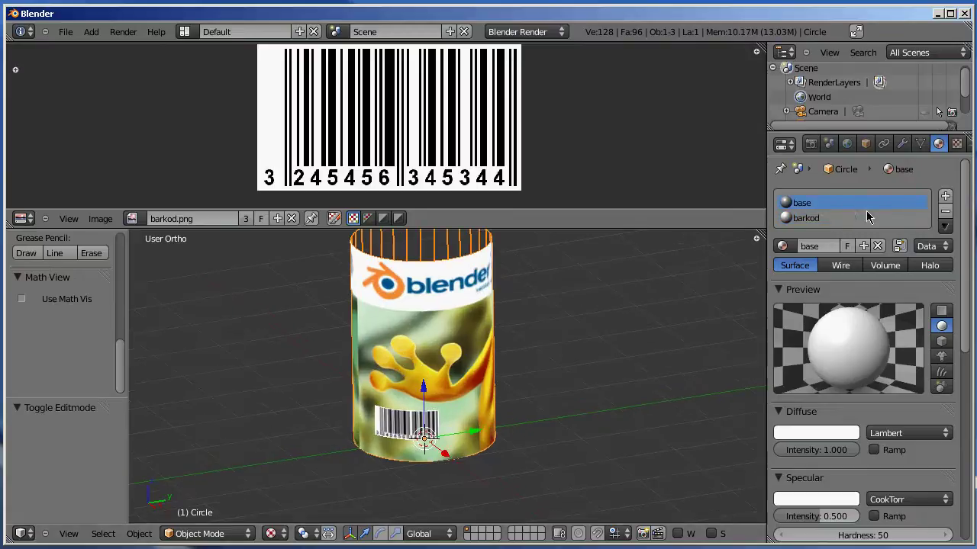
{"action": "left_click", "coordinate": [957, 143]}
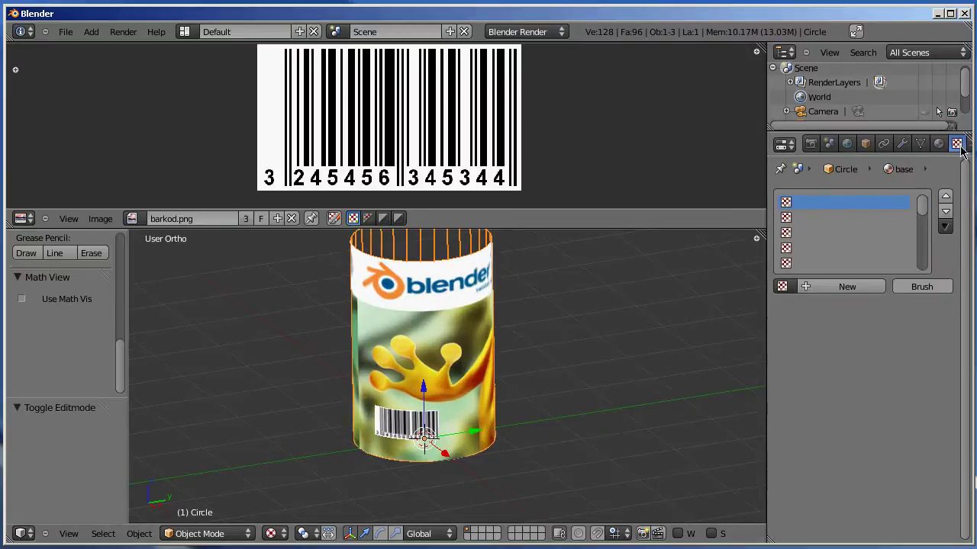
{"action": "left_click", "coordinate": [843, 294]}
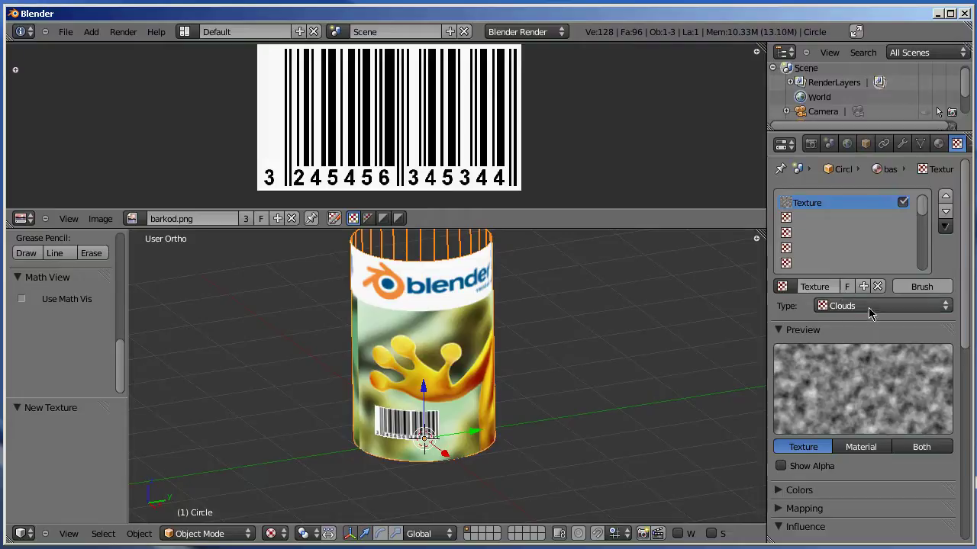
{"action": "left_click", "coordinate": [870, 306]}
{"action": "left_click", "coordinate": [870, 213]}
{"action": "scroll", "coordinate": [852, 397], "scroll_direction": "down", "scroll_amount": 3}
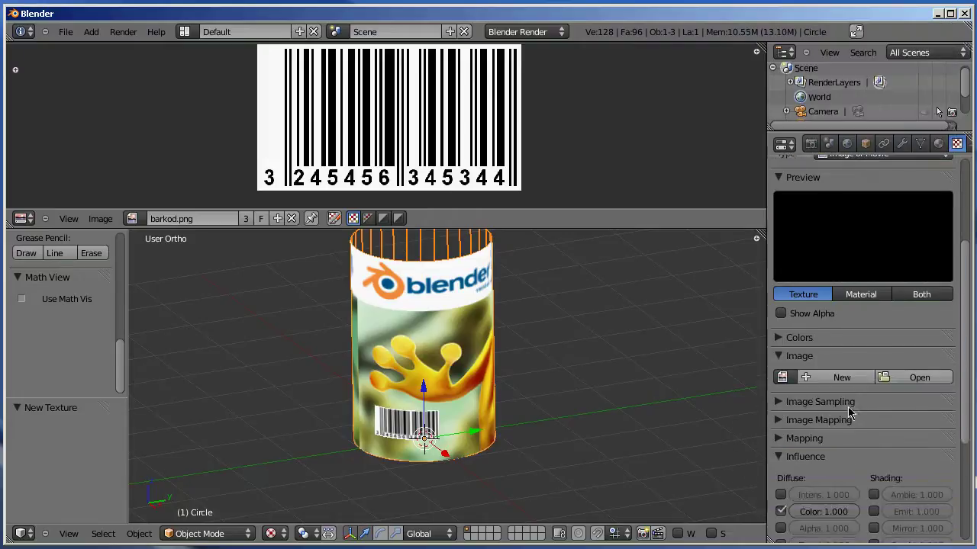
{"action": "left_click", "coordinate": [783, 377]}
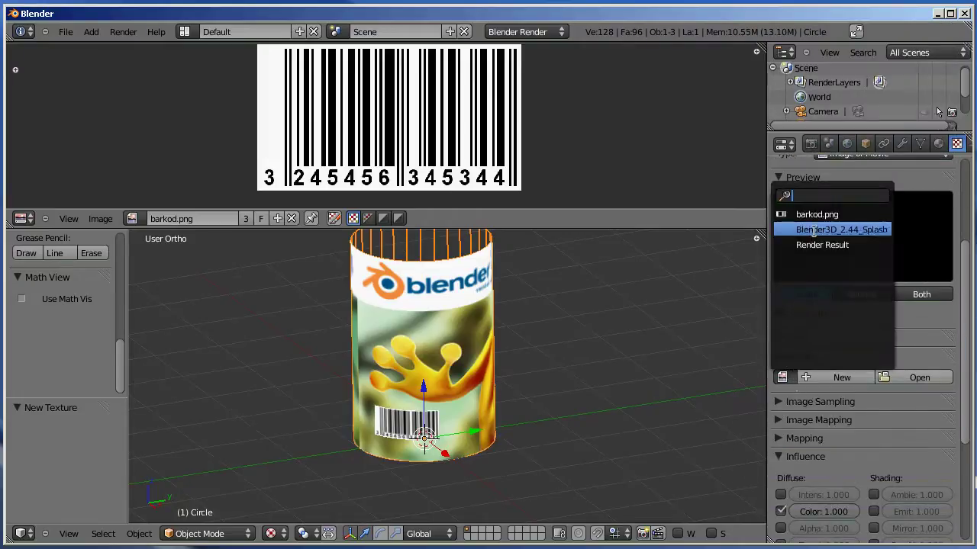
{"action": "left_click", "coordinate": [839, 230]}
Set the splash texture's mapping coordinates to UV and return to the Material tab.
{"action": "scroll", "coordinate": [862, 402], "scroll_direction": "down", "scroll_amount": 3}
{"action": "scroll", "coordinate": [862, 404], "scroll_direction": "up", "scroll_amount": 2}
{"action": "scroll", "coordinate": [862, 404], "scroll_direction": "down", "scroll_amount": 5}
{"action": "scroll", "coordinate": [860, 405], "scroll_direction": "down", "scroll_amount": 2}
{"action": "scroll", "coordinate": [859, 406], "scroll_direction": "up", "scroll_amount": 2}
{"action": "left_click", "coordinate": [774, 357]}
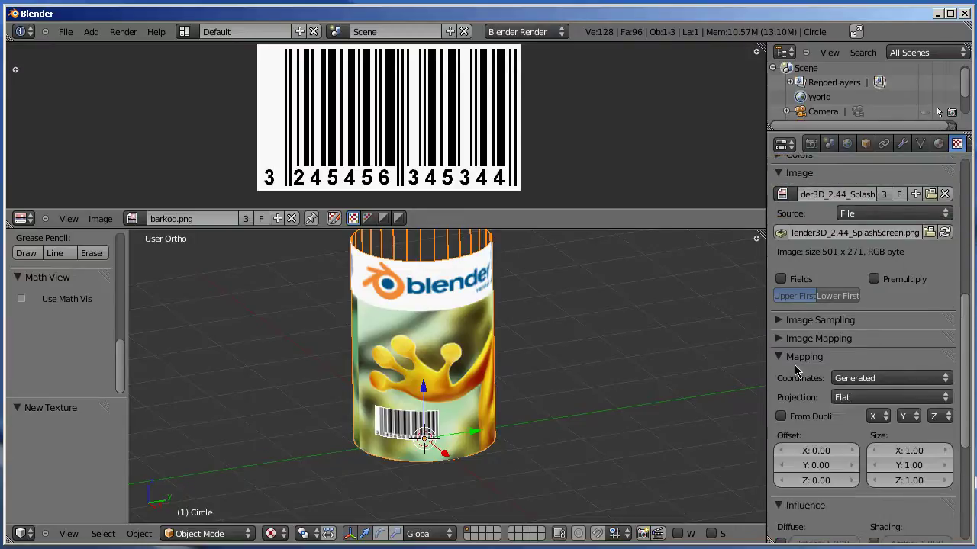
{"action": "scroll", "coordinate": [838, 402], "scroll_direction": "down", "scroll_amount": 1}
{"action": "left_click", "coordinate": [866, 348]}
{"action": "left_click", "coordinate": [862, 282]}
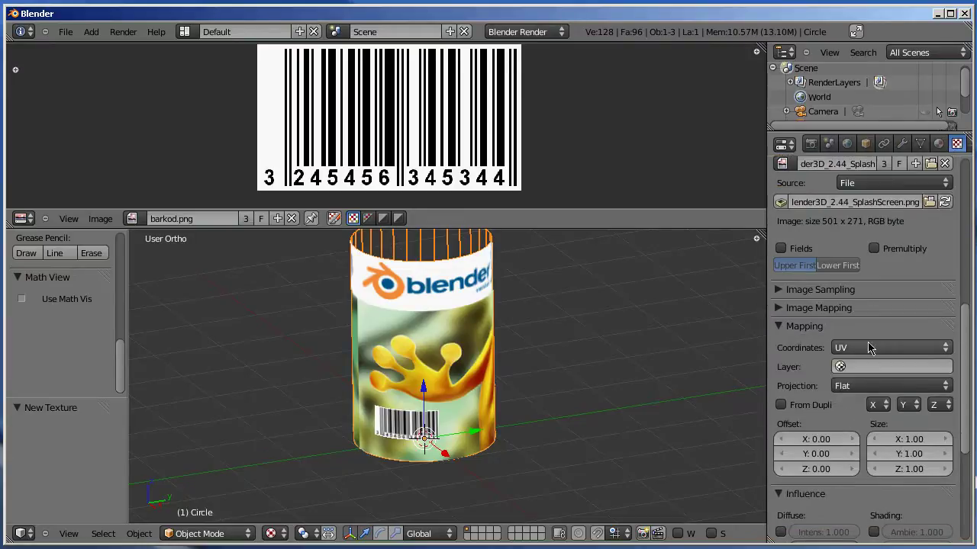
{"action": "scroll", "coordinate": [866, 385], "scroll_direction": "up", "scroll_amount": 5}
{"action": "scroll", "coordinate": [866, 385], "scroll_direction": "up", "scroll_amount": 3}
{"action": "scroll", "coordinate": [865, 386], "scroll_direction": "up", "scroll_amount": 4}
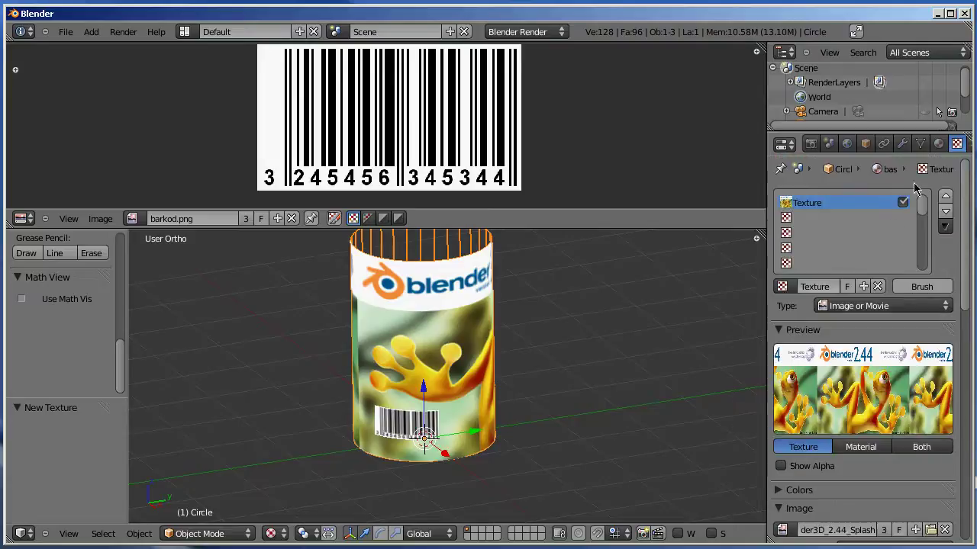
{"action": "left_click", "coordinate": [939, 144]}
Give the barkod material a new Image or Movie texture, Texture.001, using barkod.png.
{"action": "left_click", "coordinate": [815, 218]}
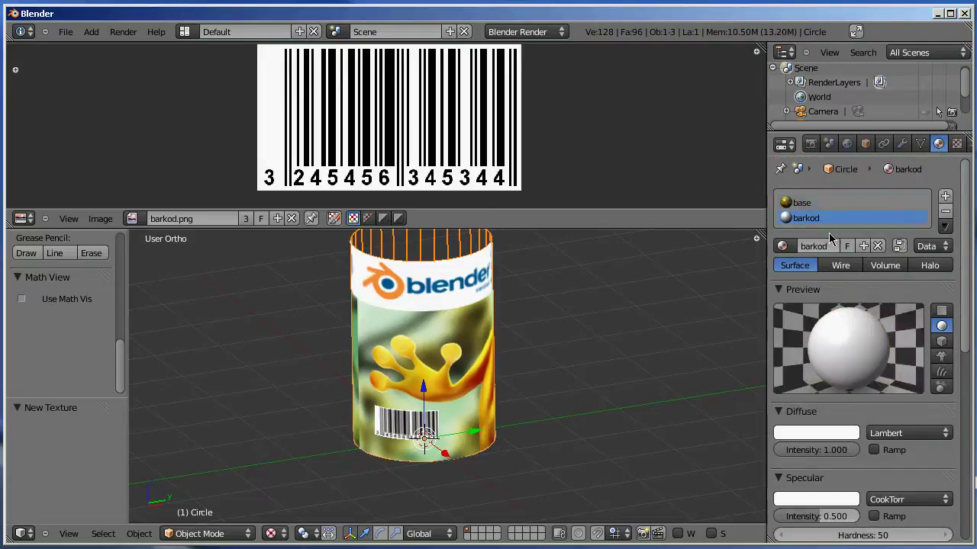
{"action": "left_click", "coordinate": [956, 144]}
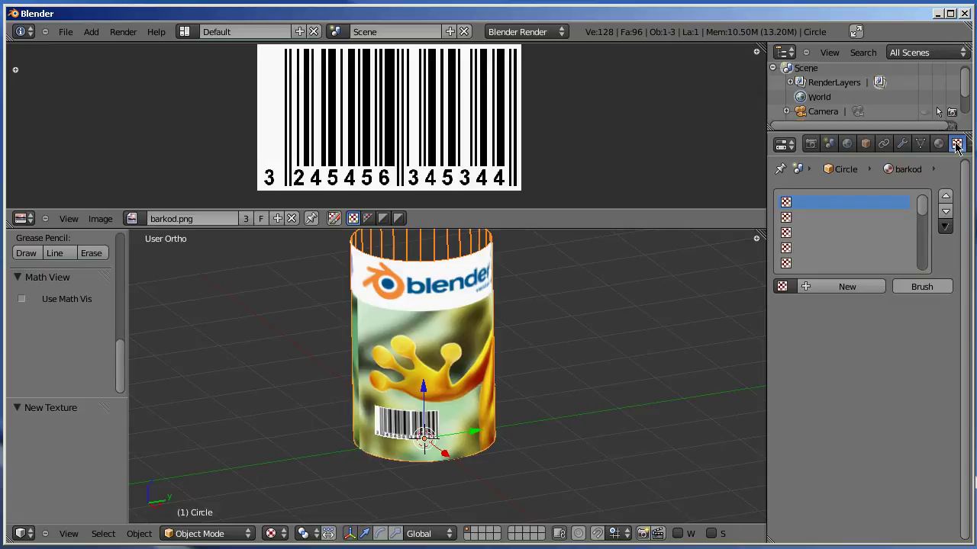
{"action": "left_click", "coordinate": [850, 287]}
{"action": "left_click", "coordinate": [849, 306]}
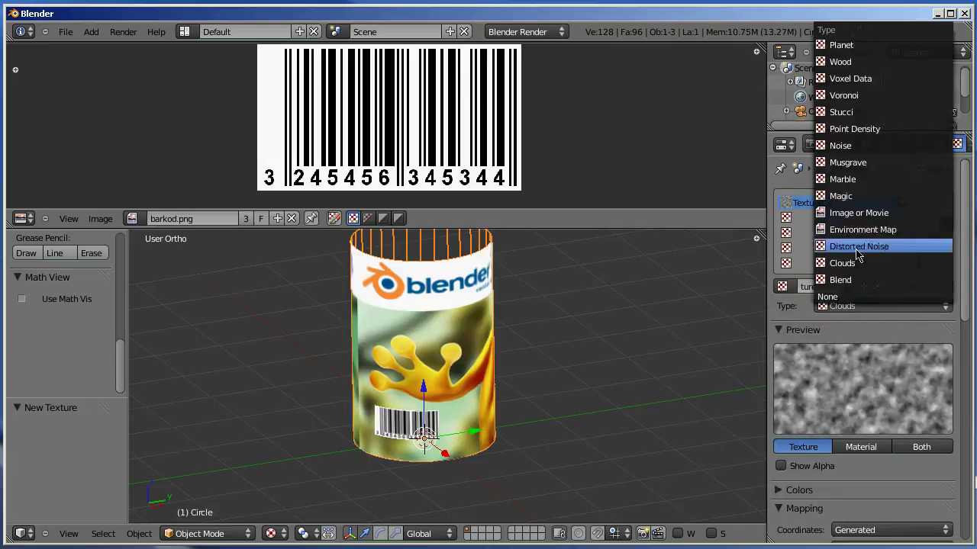
{"action": "left_click", "coordinate": [858, 212]}
{"action": "scroll", "coordinate": [877, 362], "scroll_direction": "down", "scroll_amount": 2}
{"action": "left_click", "coordinate": [783, 408]}
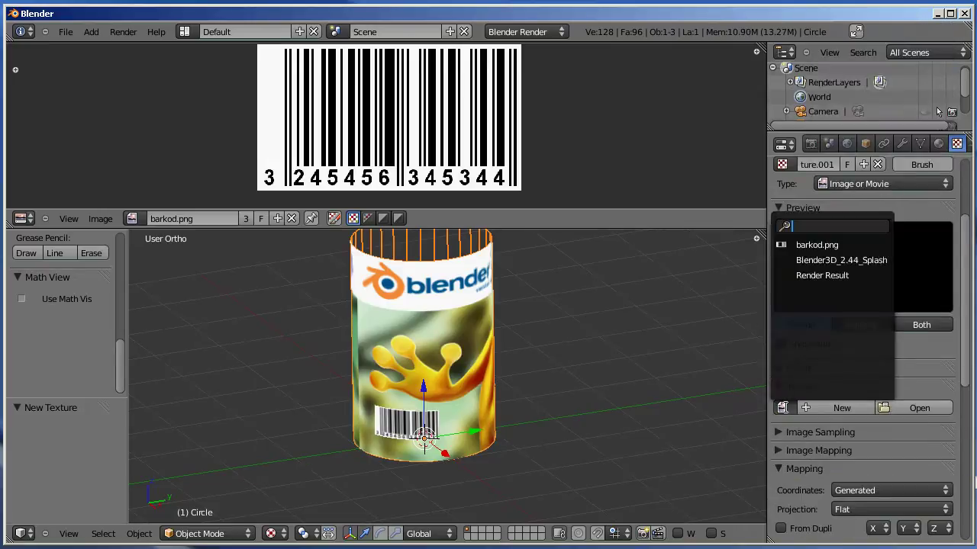
{"action": "left_click", "coordinate": [817, 245]}
Set the barcode texture's mapping coordinates to UV.
{"action": "scroll", "coordinate": [840, 366], "scroll_direction": "down", "scroll_amount": 2}
{"action": "scroll", "coordinate": [840, 366], "scroll_direction": "down", "scroll_amount": 1}
{"action": "left_click", "coordinate": [853, 378]}
{"action": "left_click", "coordinate": [840, 312]}
{"action": "scroll", "coordinate": [840, 313], "scroll_direction": "up", "scroll_amount": 2}
{"action": "scroll", "coordinate": [862, 343], "scroll_direction": "up", "scroll_amount": 3}
{"action": "scroll", "coordinate": [862, 343], "scroll_direction": "up", "scroll_amount": 3}
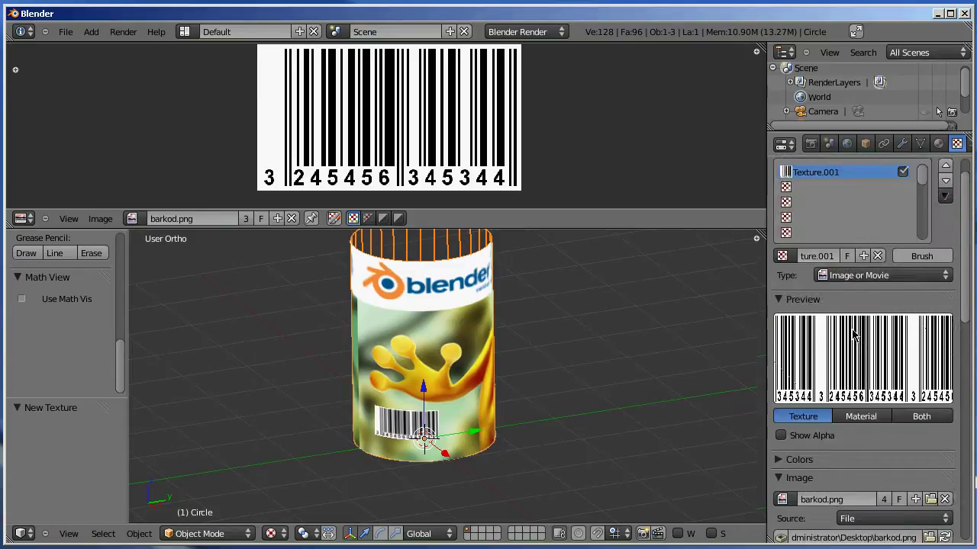
{"action": "scroll", "coordinate": [862, 343], "scroll_direction": "up", "scroll_amount": 3}
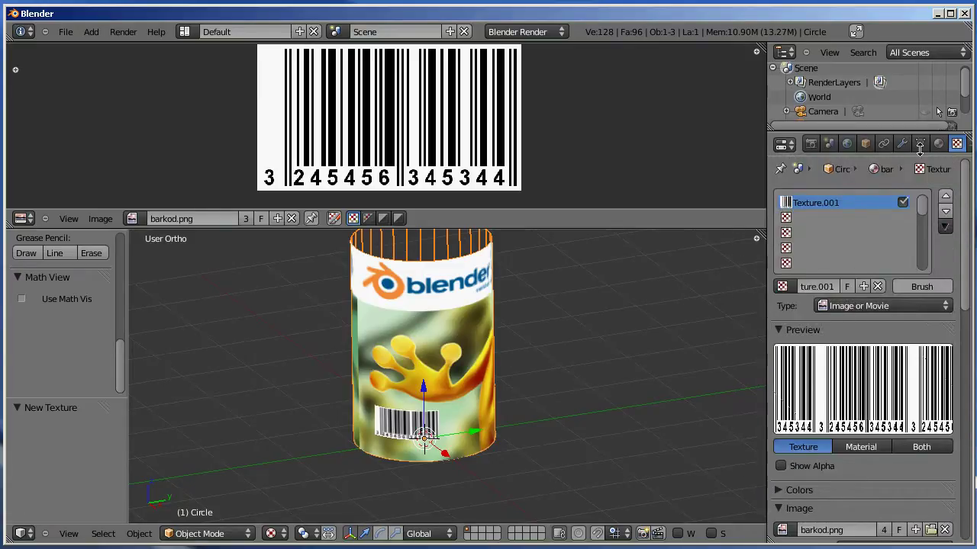
Enable Auto Smooth on the Circle.006 mesh and switch to camera view.
{"action": "left_click", "coordinate": [920, 144]}
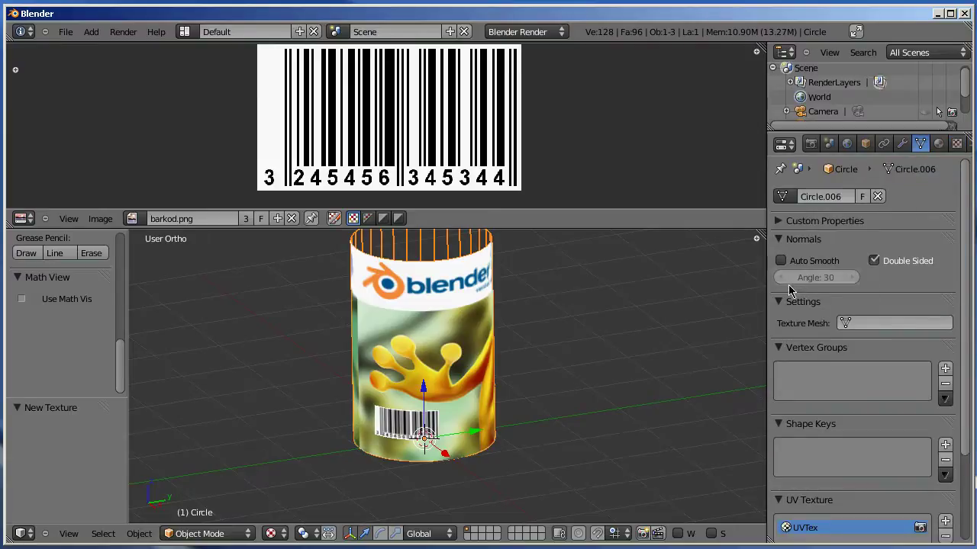
{"action": "left_click", "coordinate": [780, 260]}
{"action": "middle_click_drag", "start_coordinate": [486, 416], "coordinate": [481, 417]}
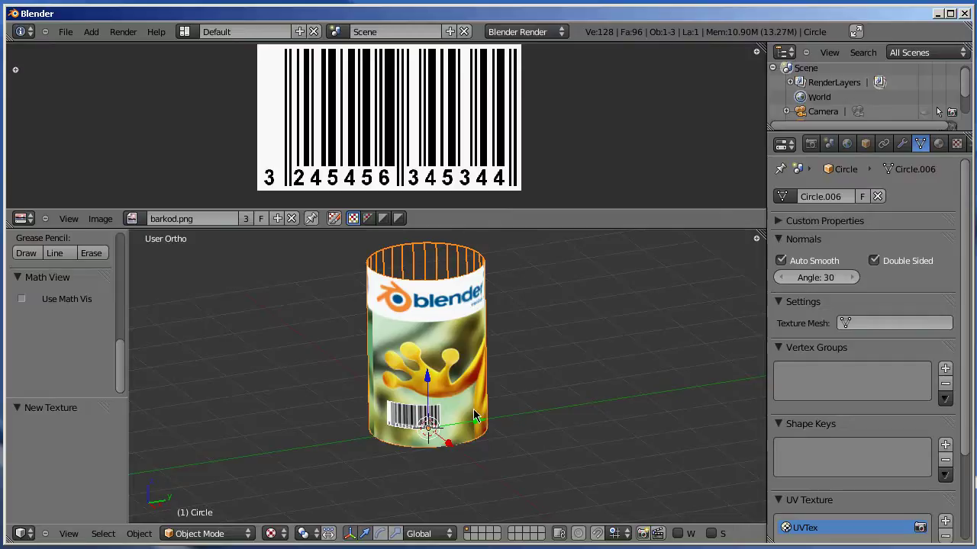
{"action": "key", "text": "KP_0"}
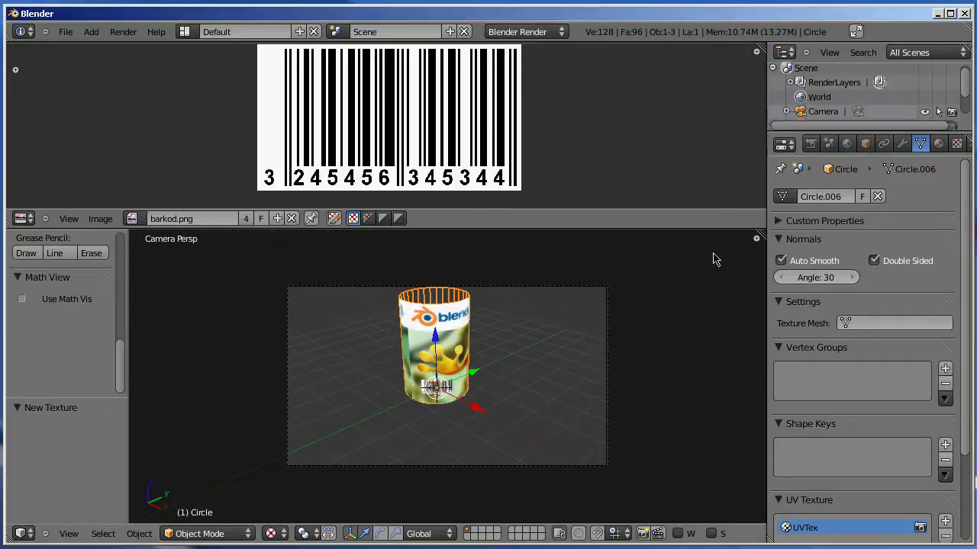
Move the camera closer to the cylinder along its local Z axis and test-render.
{"action": "right_click", "coordinate": [493, 465]}
{"action": "key", "text": "g"}
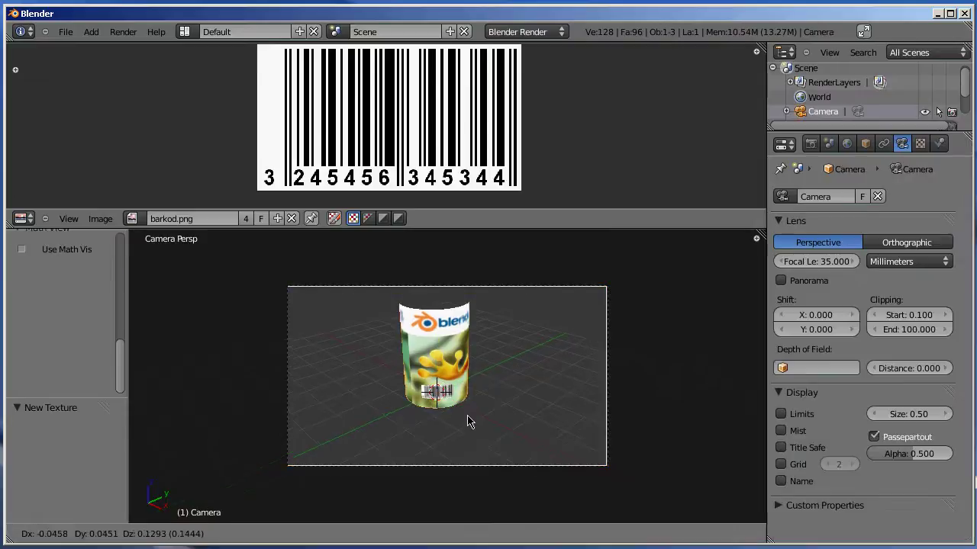
{"action": "left_click", "coordinate": [459, 404]}
{"action": "key", "text": "g"}
{"action": "key", "text": "z"}
{"action": "key", "text": "z"}
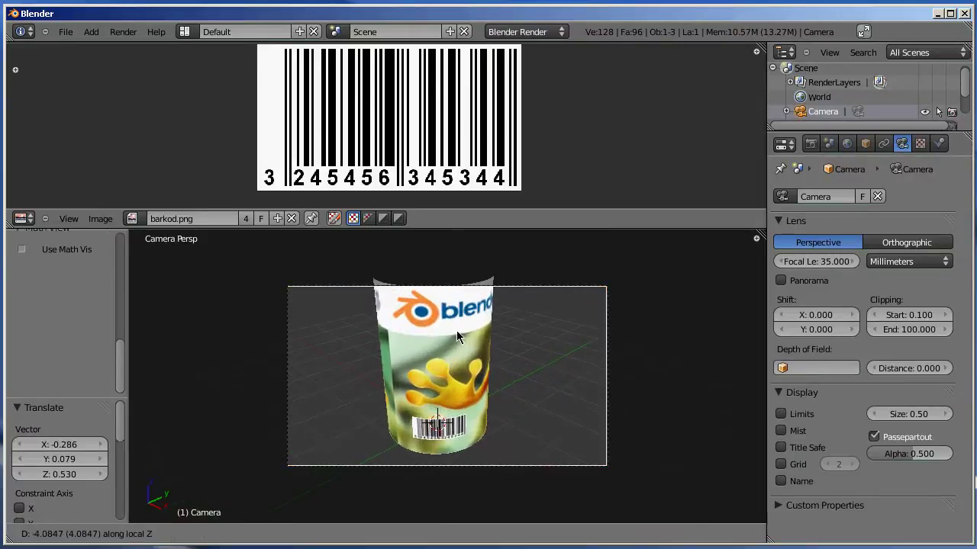
{"action": "left_click", "coordinate": [450, 342]}
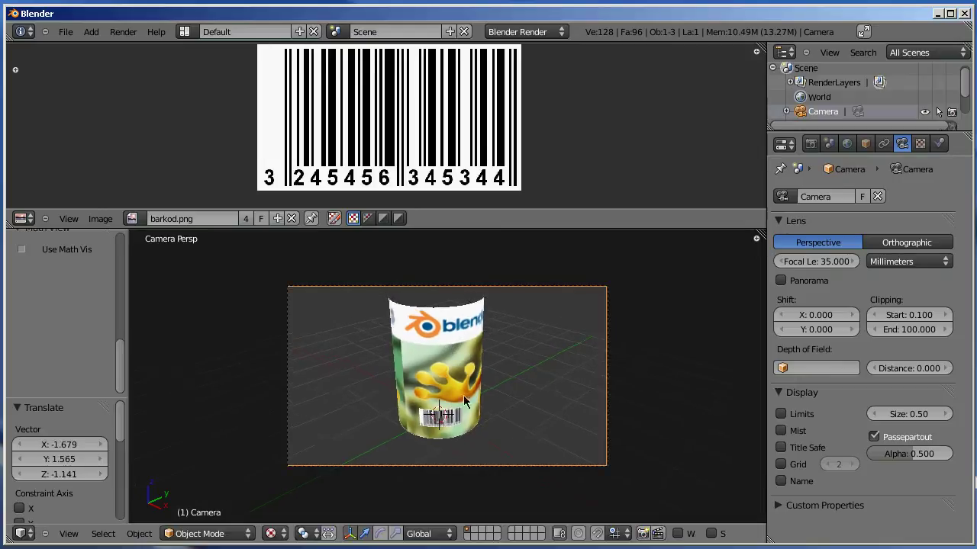
{"action": "key", "text": "F12"}
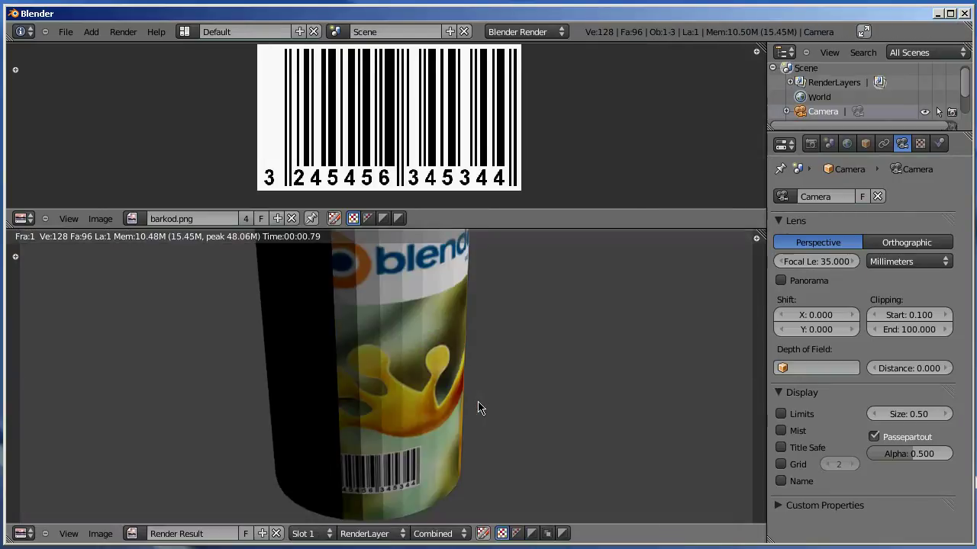
{"action": "scroll", "coordinate": [475, 407], "scroll_direction": "down", "scroll_amount": 2}
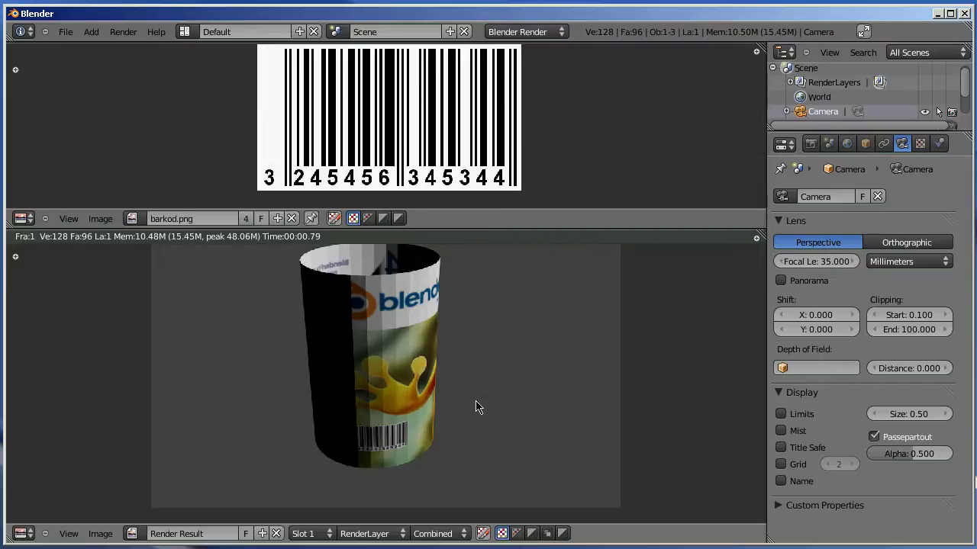
{"action": "key", "text": "Escape"}
Apply Smooth shading to the cylinder and check it with another render.
{"action": "right_click", "coordinate": [473, 402]}
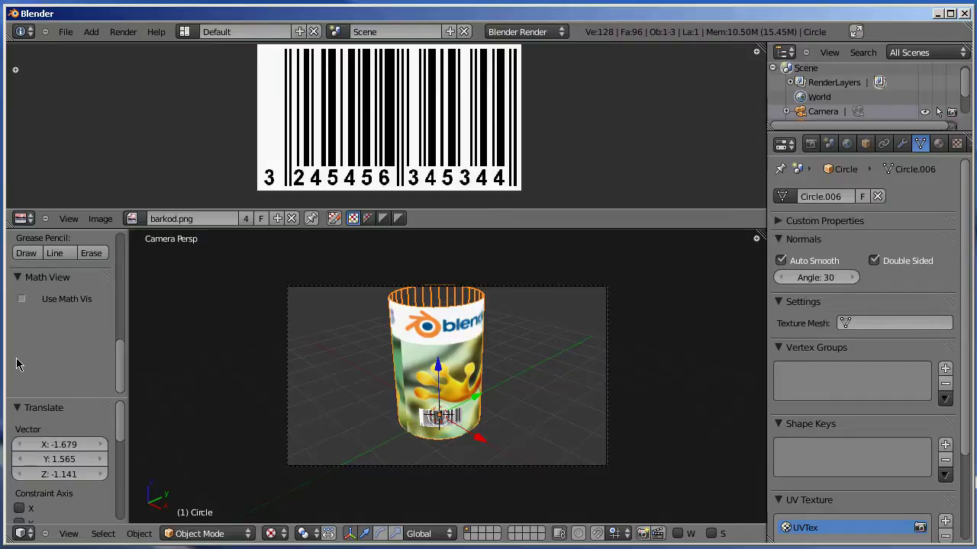
{"action": "scroll", "coordinate": [57, 344], "scroll_direction": "up", "scroll_amount": 3}
{"action": "scroll", "coordinate": [55, 343], "scroll_direction": "up", "scroll_amount": 2}
{"action": "left_click", "coordinate": [47, 258]}
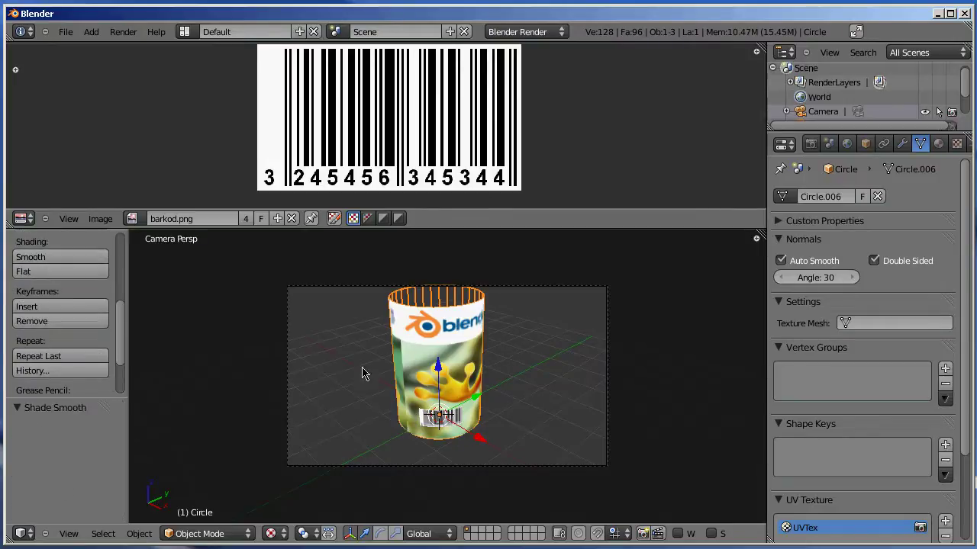
{"action": "key", "text": "F12"}
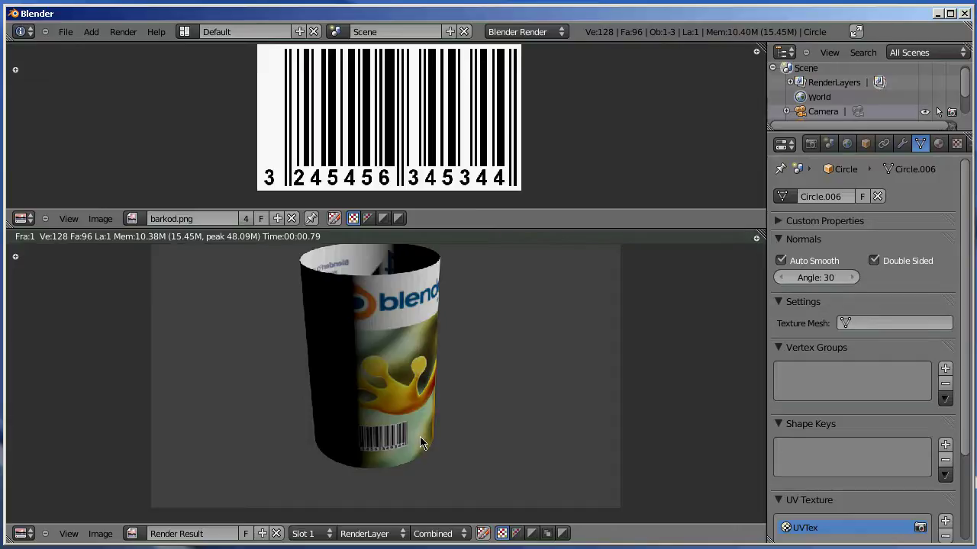
{"action": "key", "text": "Escape"}
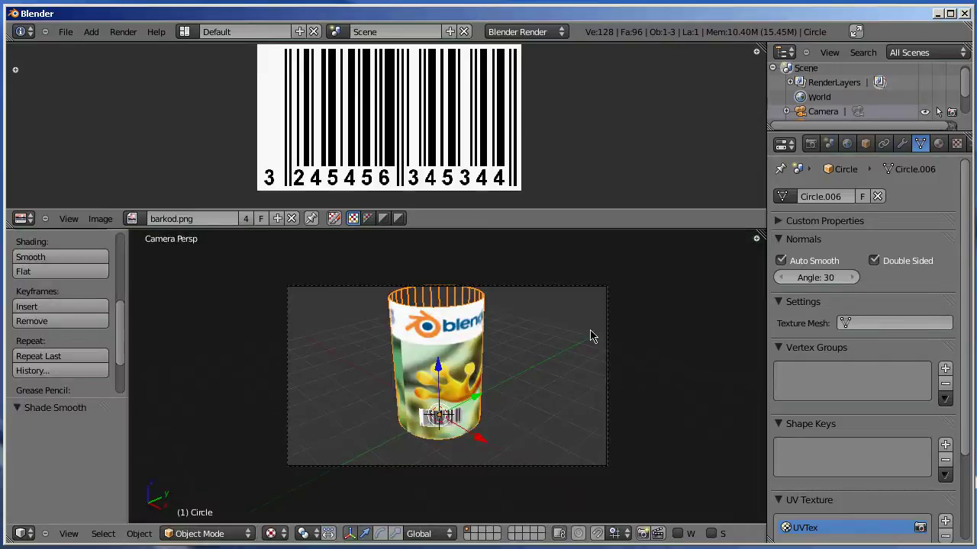
Enable Multiply ambient occlusion and environment lighting at energy 0.5 in World, then render.
{"action": "left_click", "coordinate": [847, 144]}
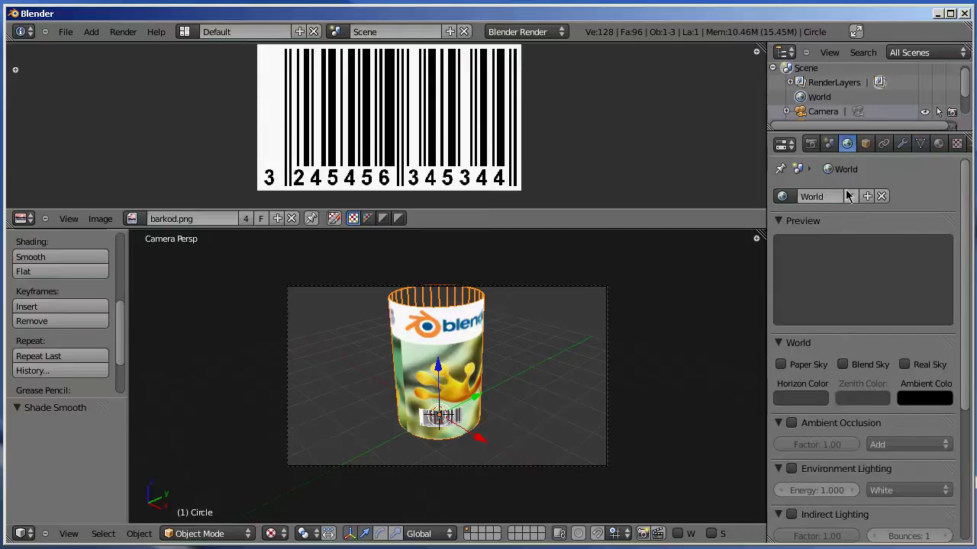
{"action": "scroll", "coordinate": [831, 423], "scroll_direction": "down", "scroll_amount": 2}
{"action": "left_click", "coordinate": [791, 362]}
{"action": "left_click", "coordinate": [791, 407]}
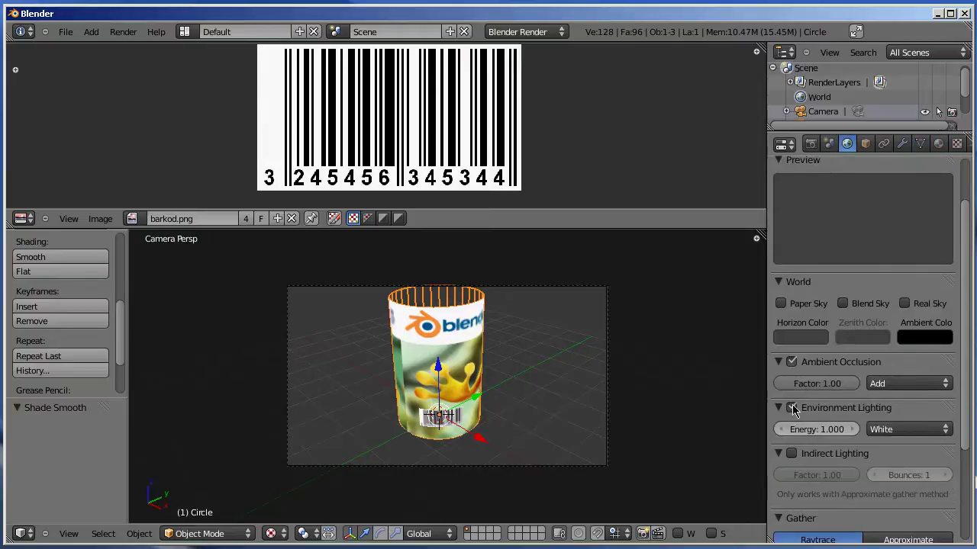
{"action": "left_click", "coordinate": [829, 428]}
{"action": "type", "text": "0.5"}
{"action": "key", "text": "Return"}
{"action": "left_click", "coordinate": [908, 383]}
{"action": "left_click", "coordinate": [892, 370]}
{"action": "key", "text": "F12"}
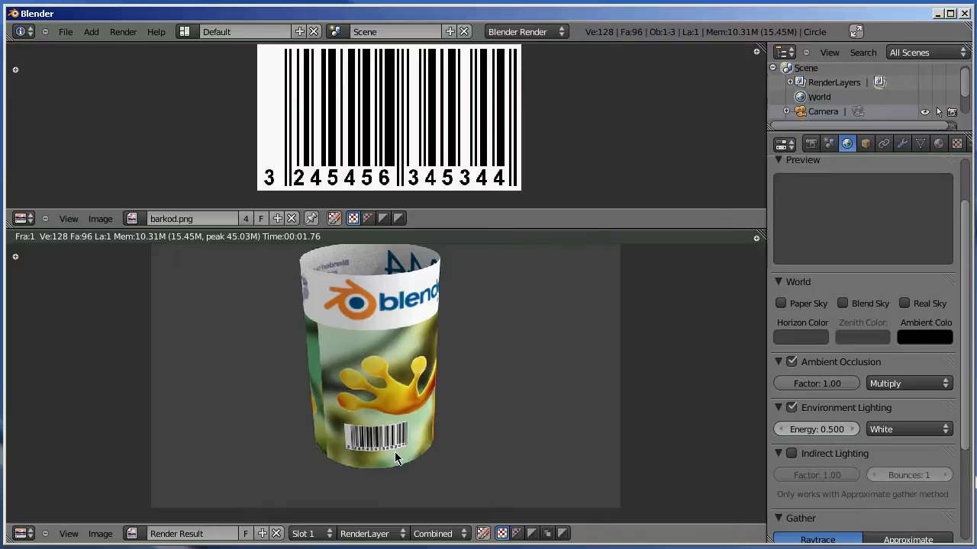
{"action": "key", "text": "Escape"}
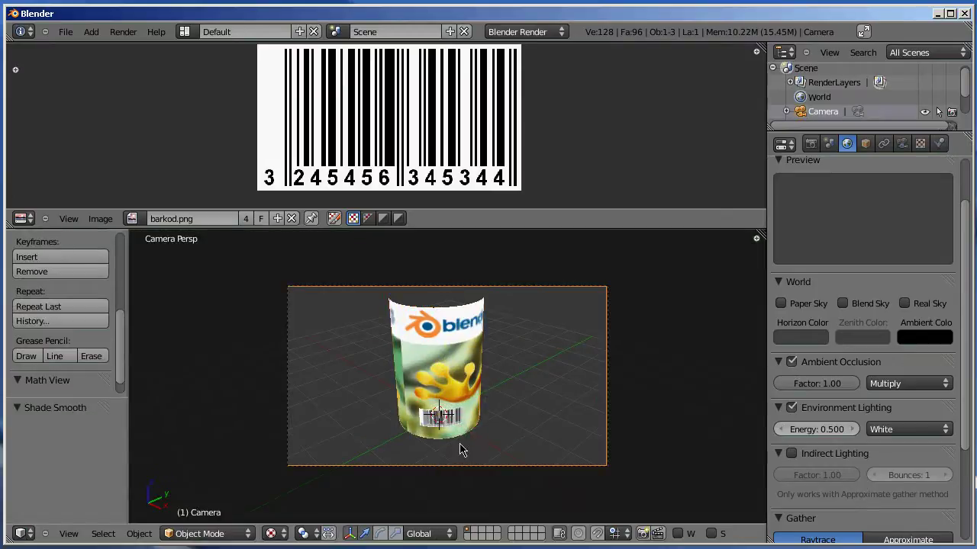
Dolly the camera in along Z, reposition it over the barcode label, and render.
{"action": "key", "text": "g"}
{"action": "key", "text": "z"}
{"action": "key", "text": "z"}
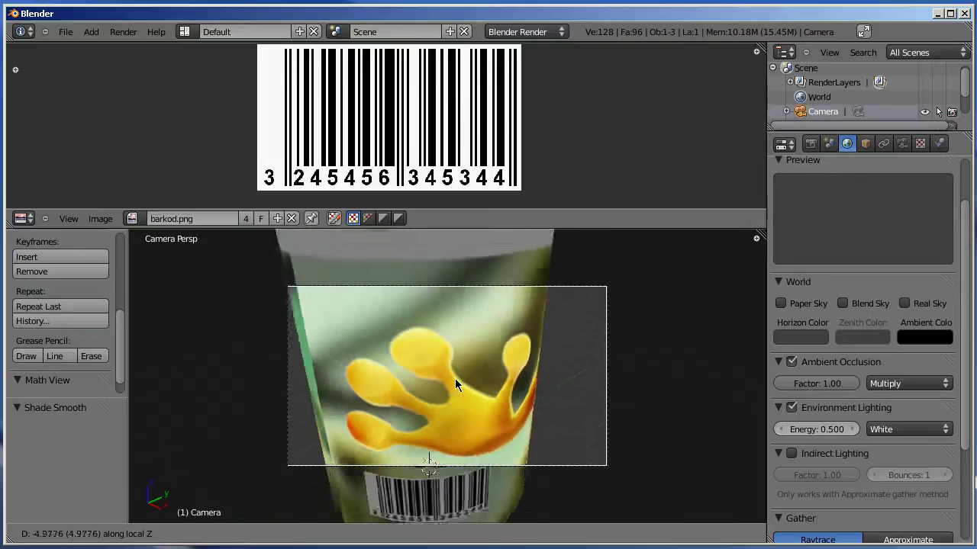
{"action": "left_click", "coordinate": [455, 382]}
{"action": "middle_click_drag", "start_coordinate": [454, 383], "coordinate": [450, 290]}
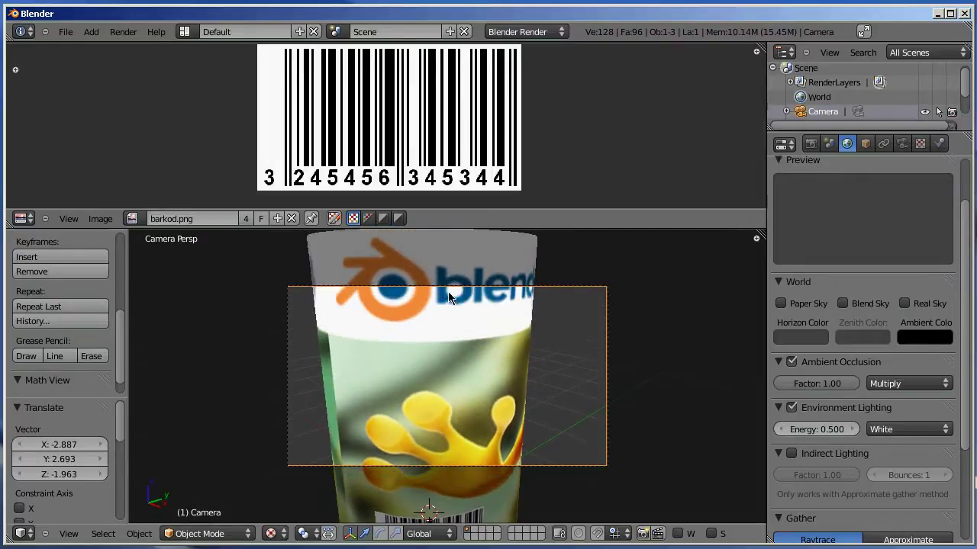
{"action": "key", "text": "g"}
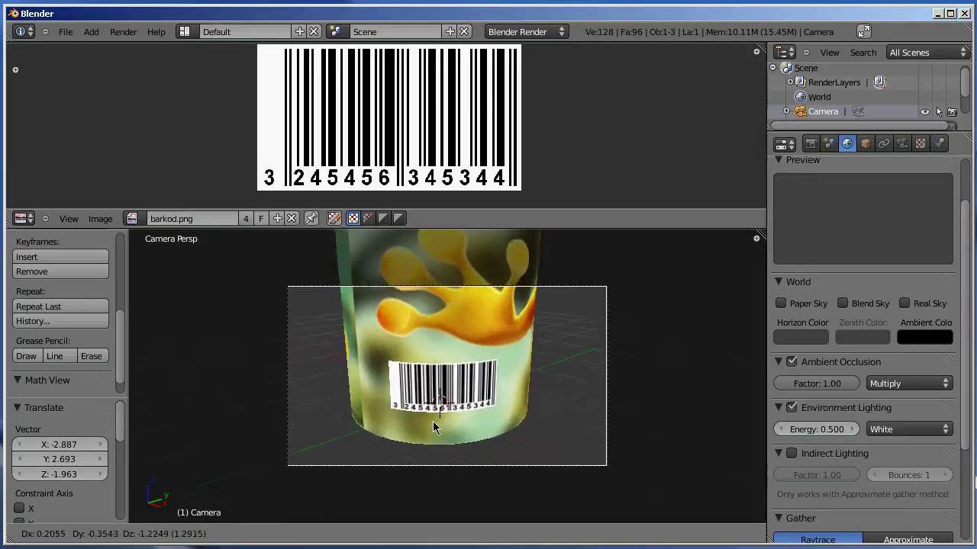
{"action": "left_click", "coordinate": [455, 431]}
{"action": "key", "text": "F12"}
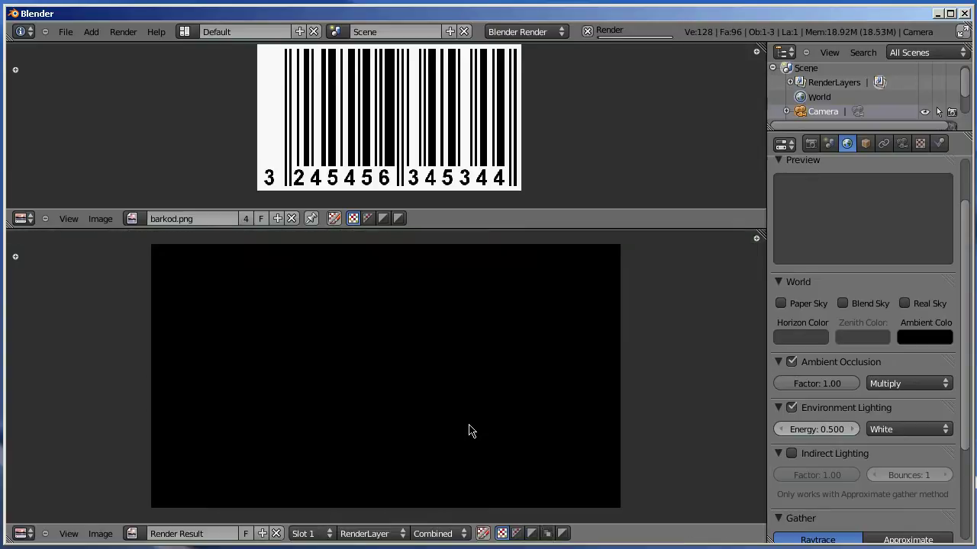